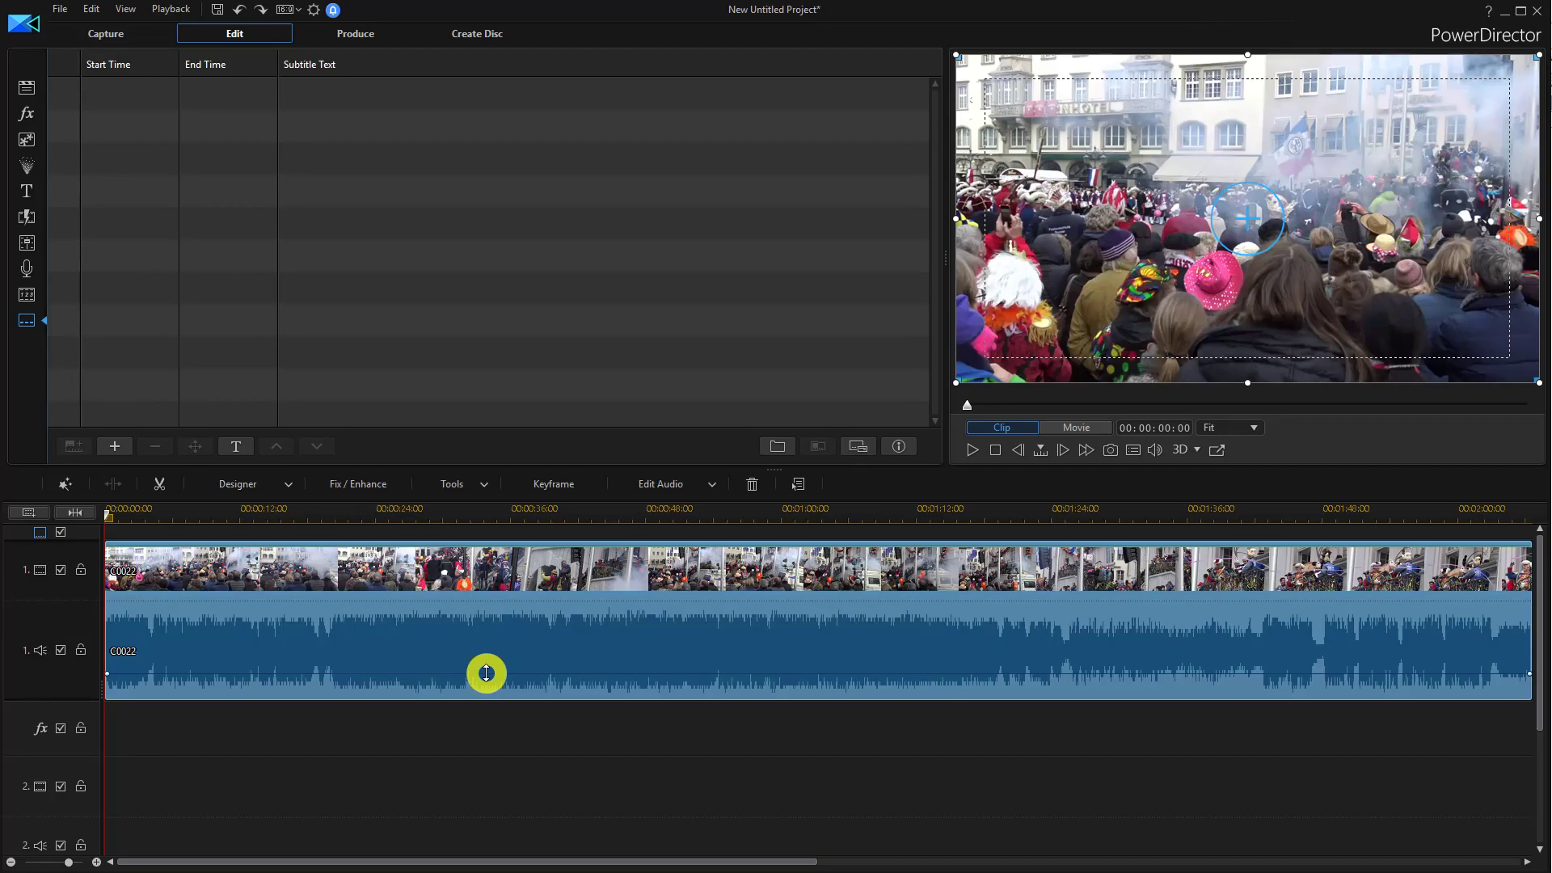
Step: Reshape the clip's audio level by adding five volume keyframes along its volume line, alternating lower and higher
mouse_move(485, 672)
mouse_down()
mouse_move(488, 653)
mouse_move(492, 677)
mouse_up()
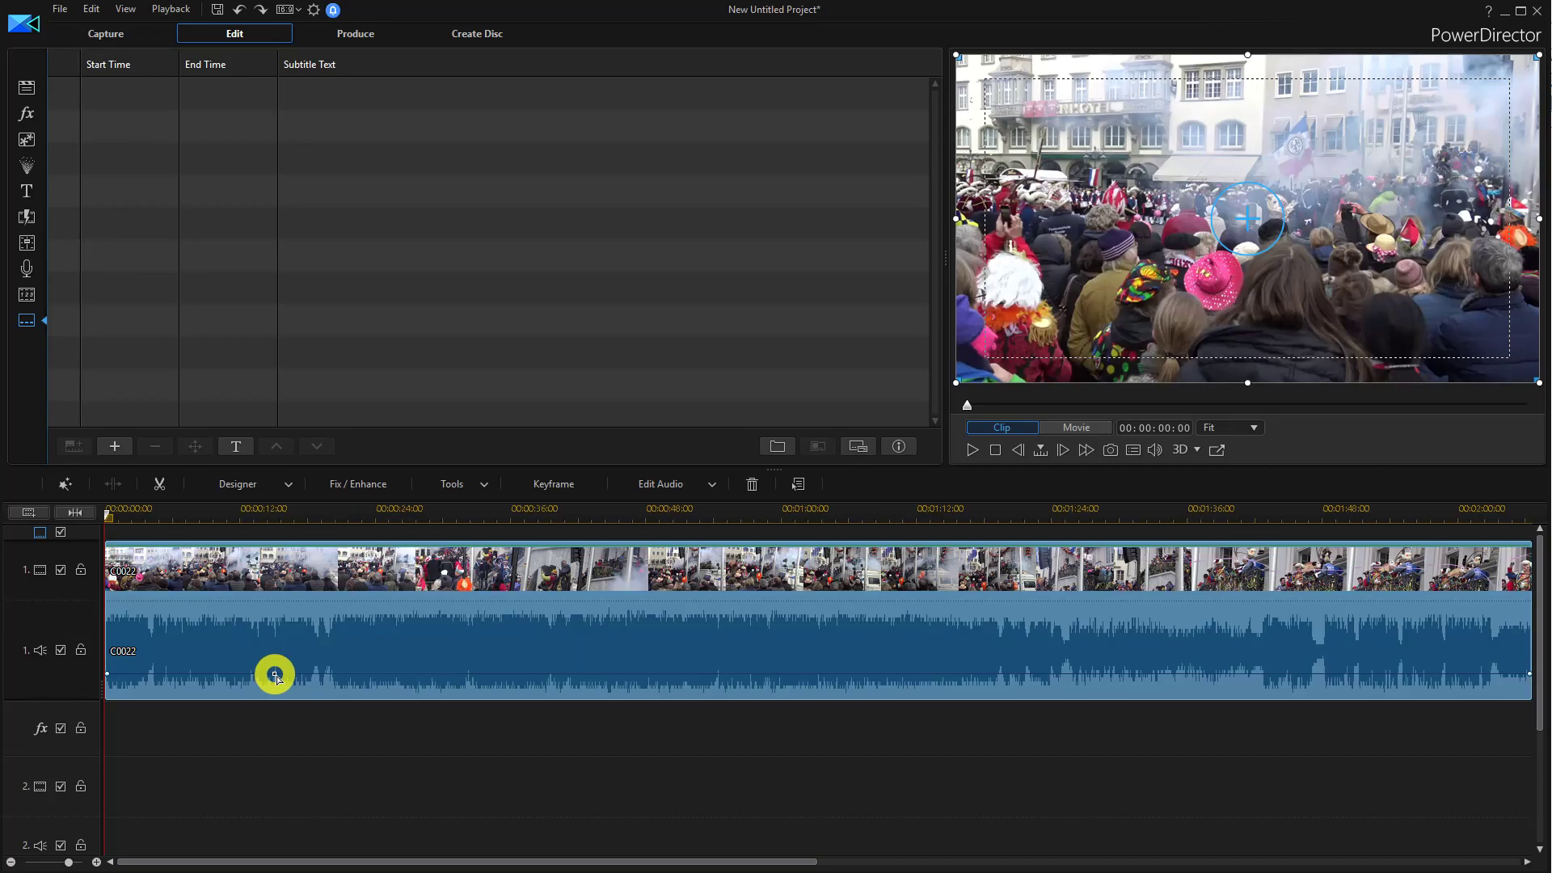
drag(276, 678, 276, 680)
drag(274, 677, 275, 677)
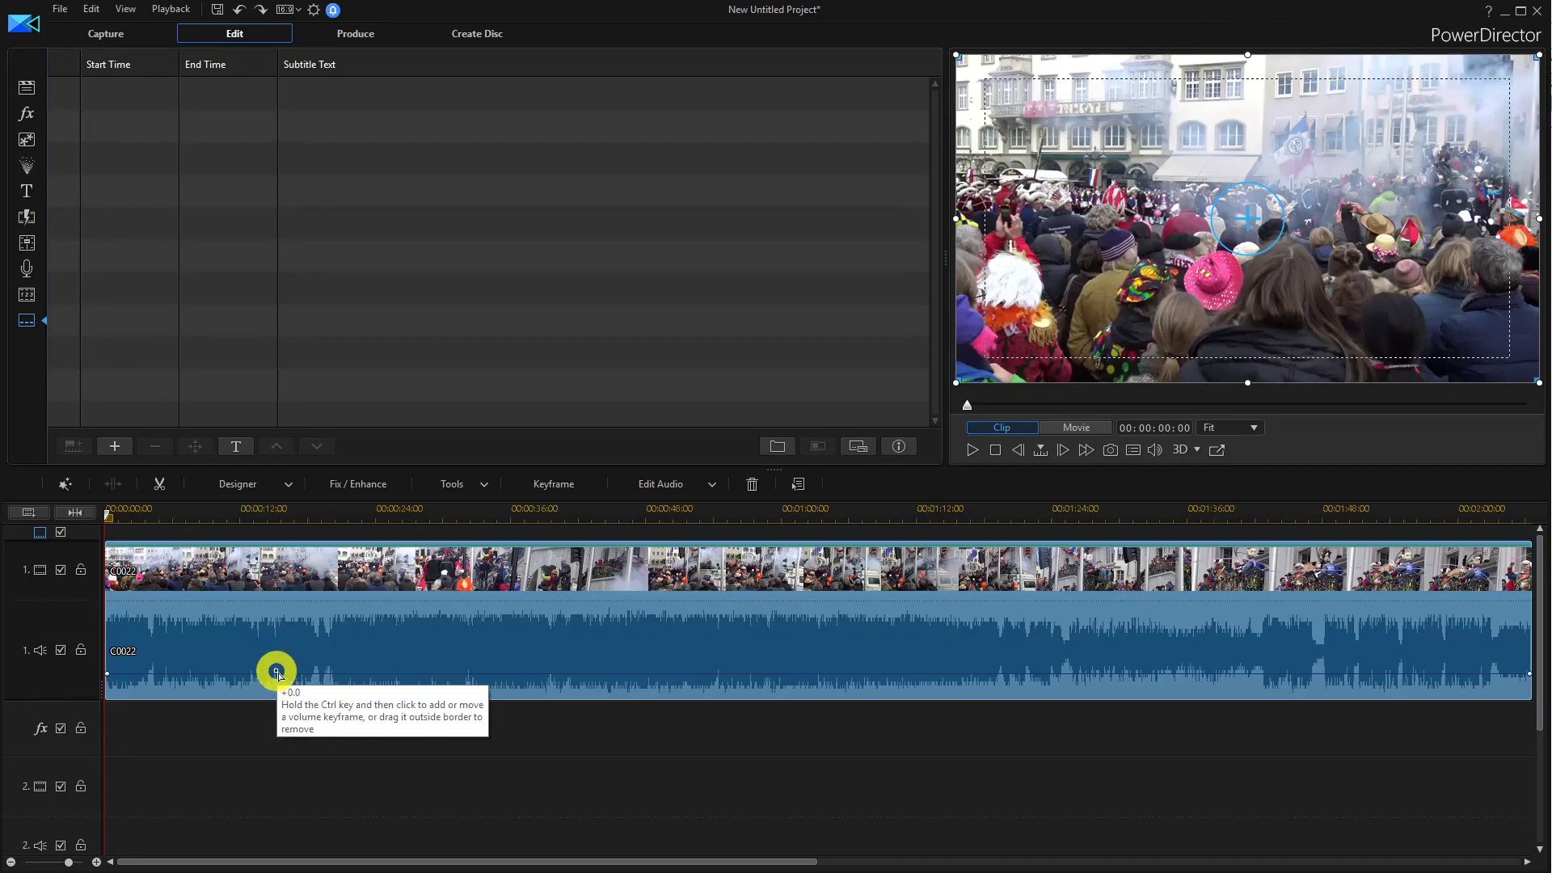
drag(275, 677, 271, 687)
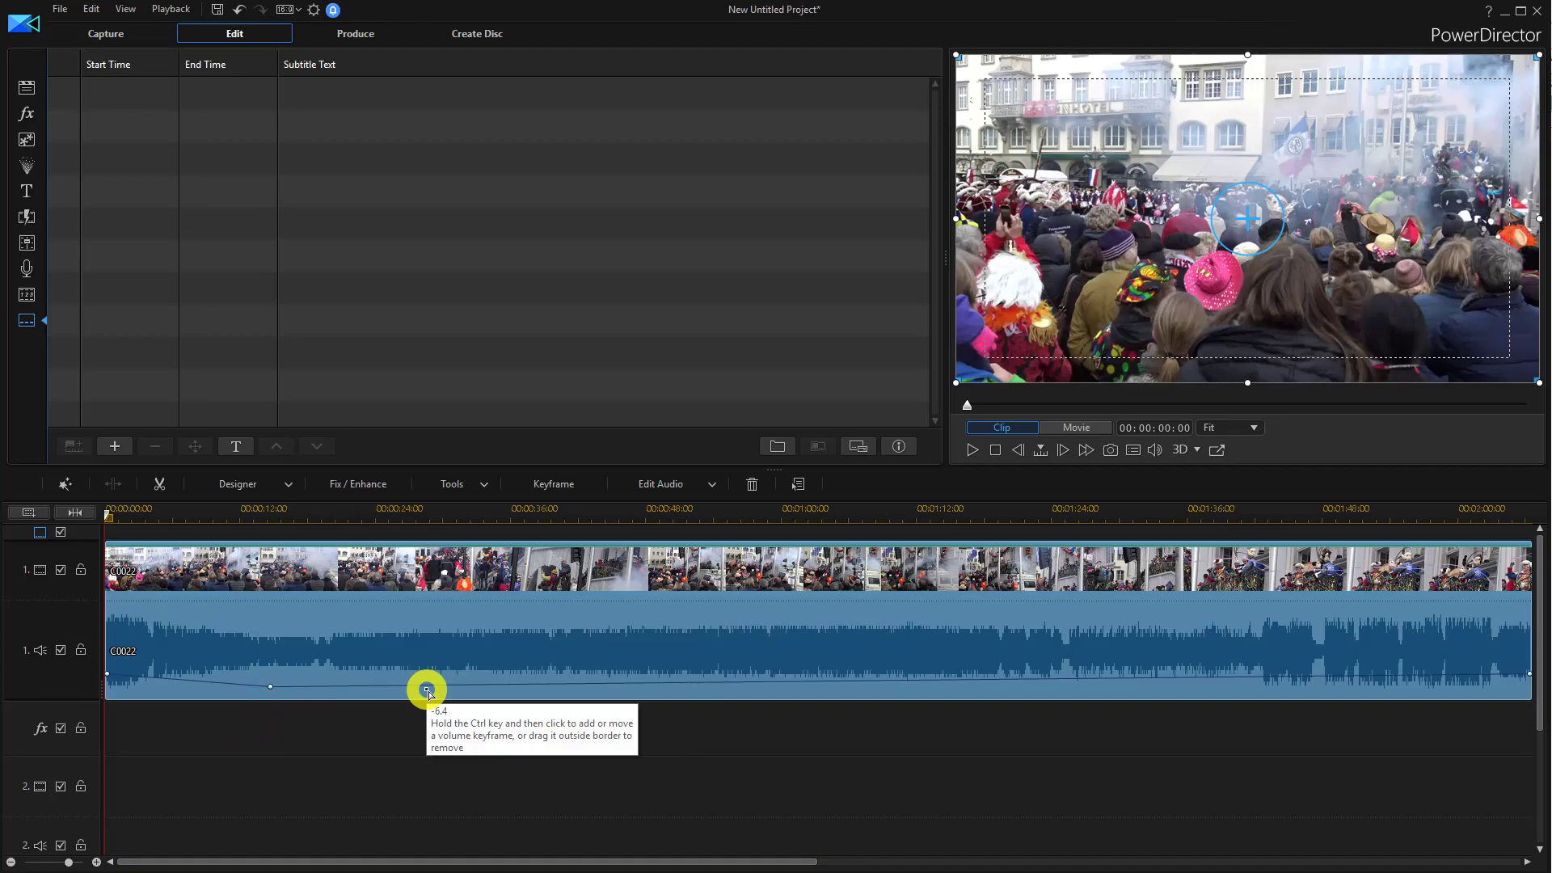
drag(426, 688, 427, 670)
drag(658, 673, 649, 689)
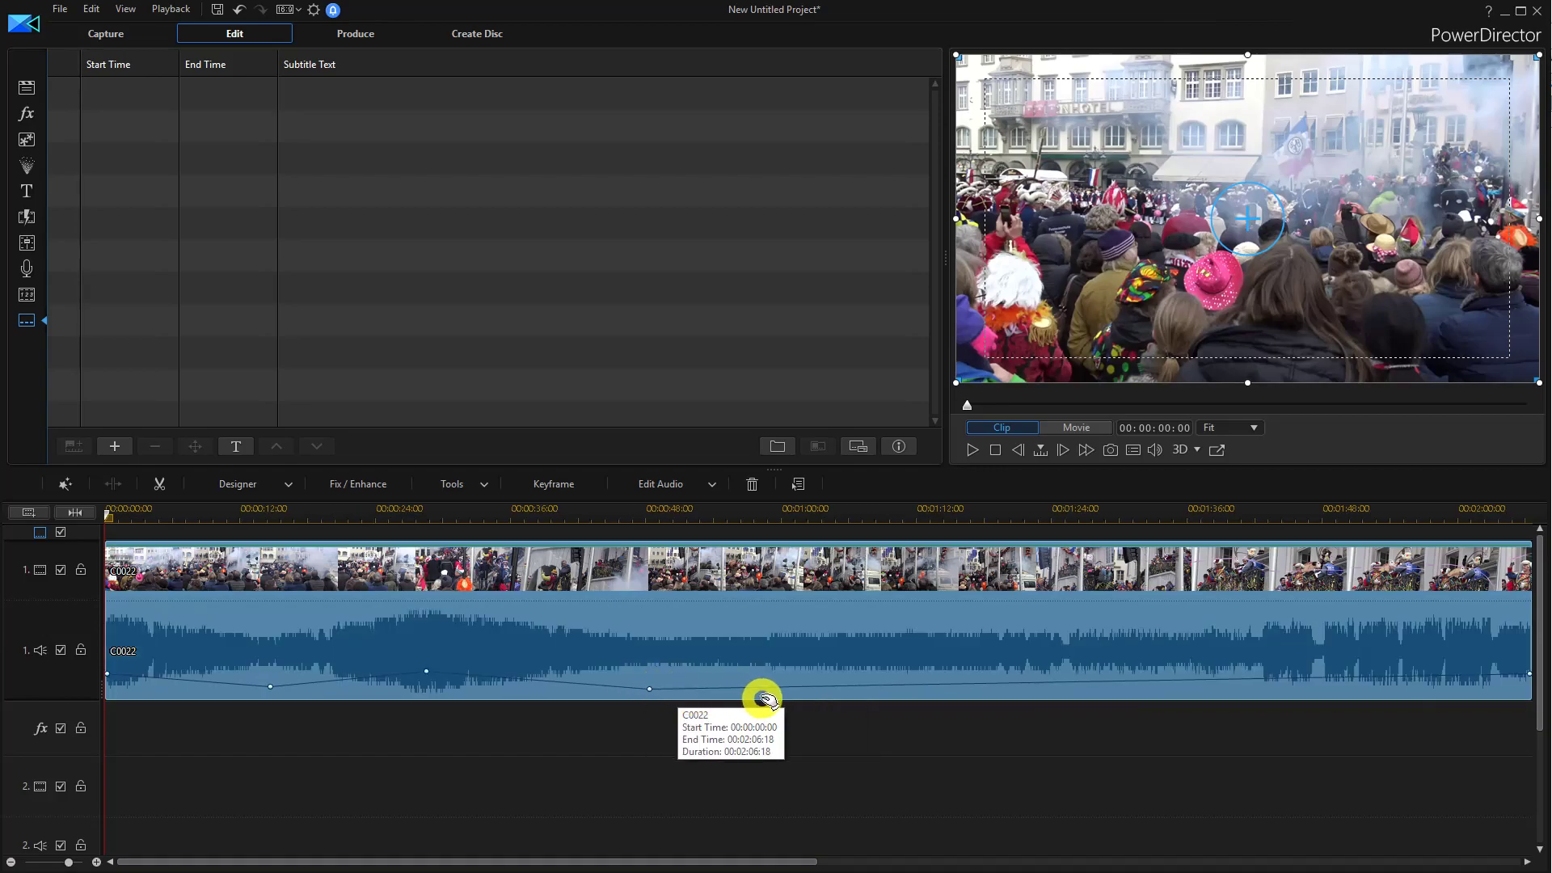
drag(791, 690, 794, 661)
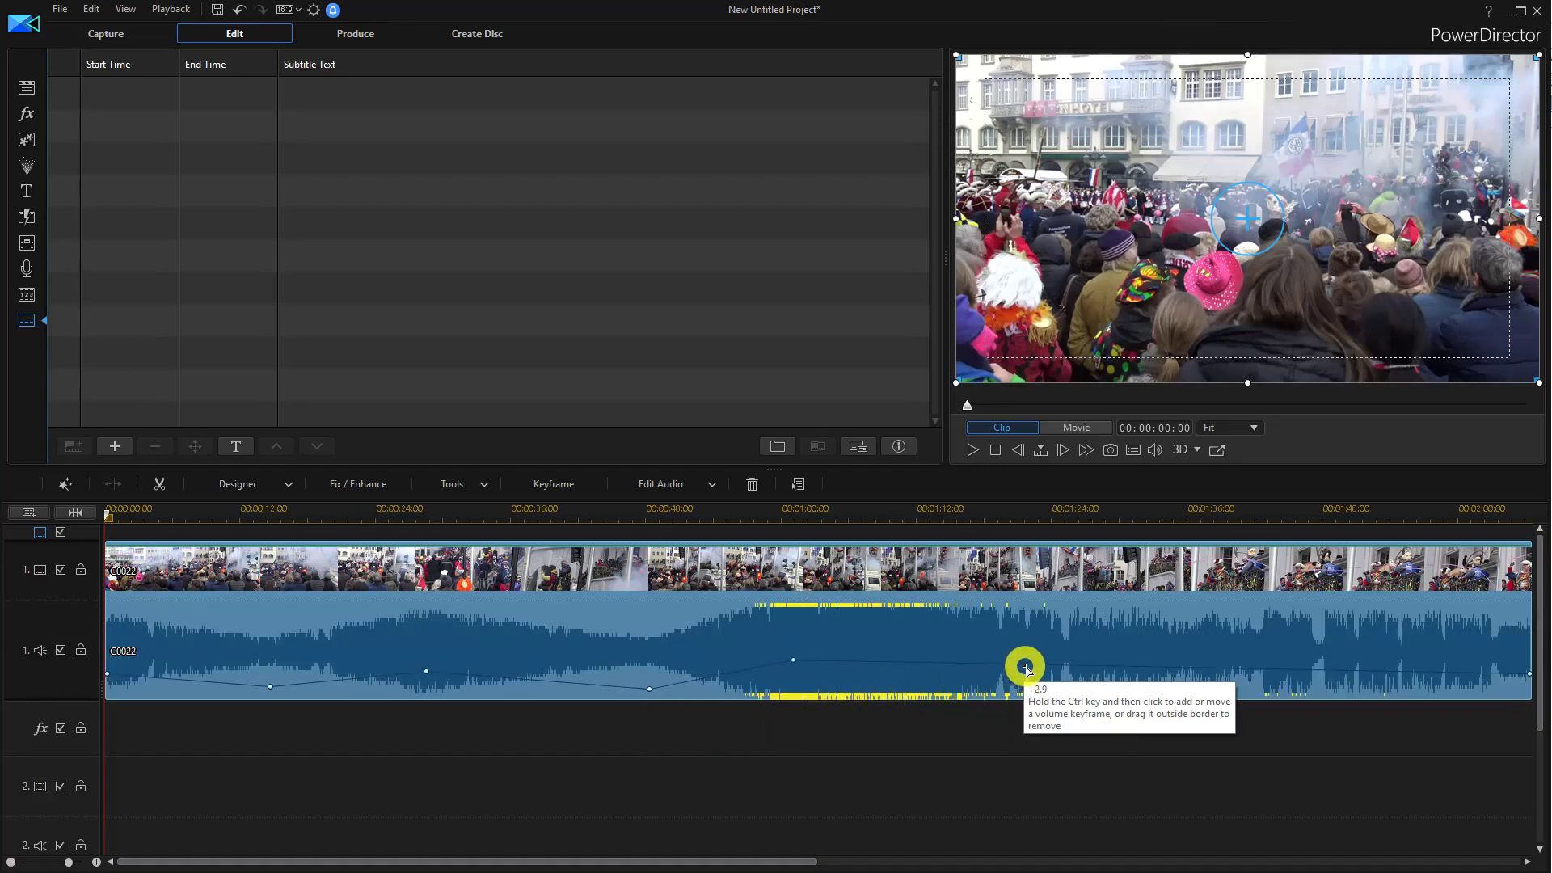
drag(1022, 665, 1022, 688)
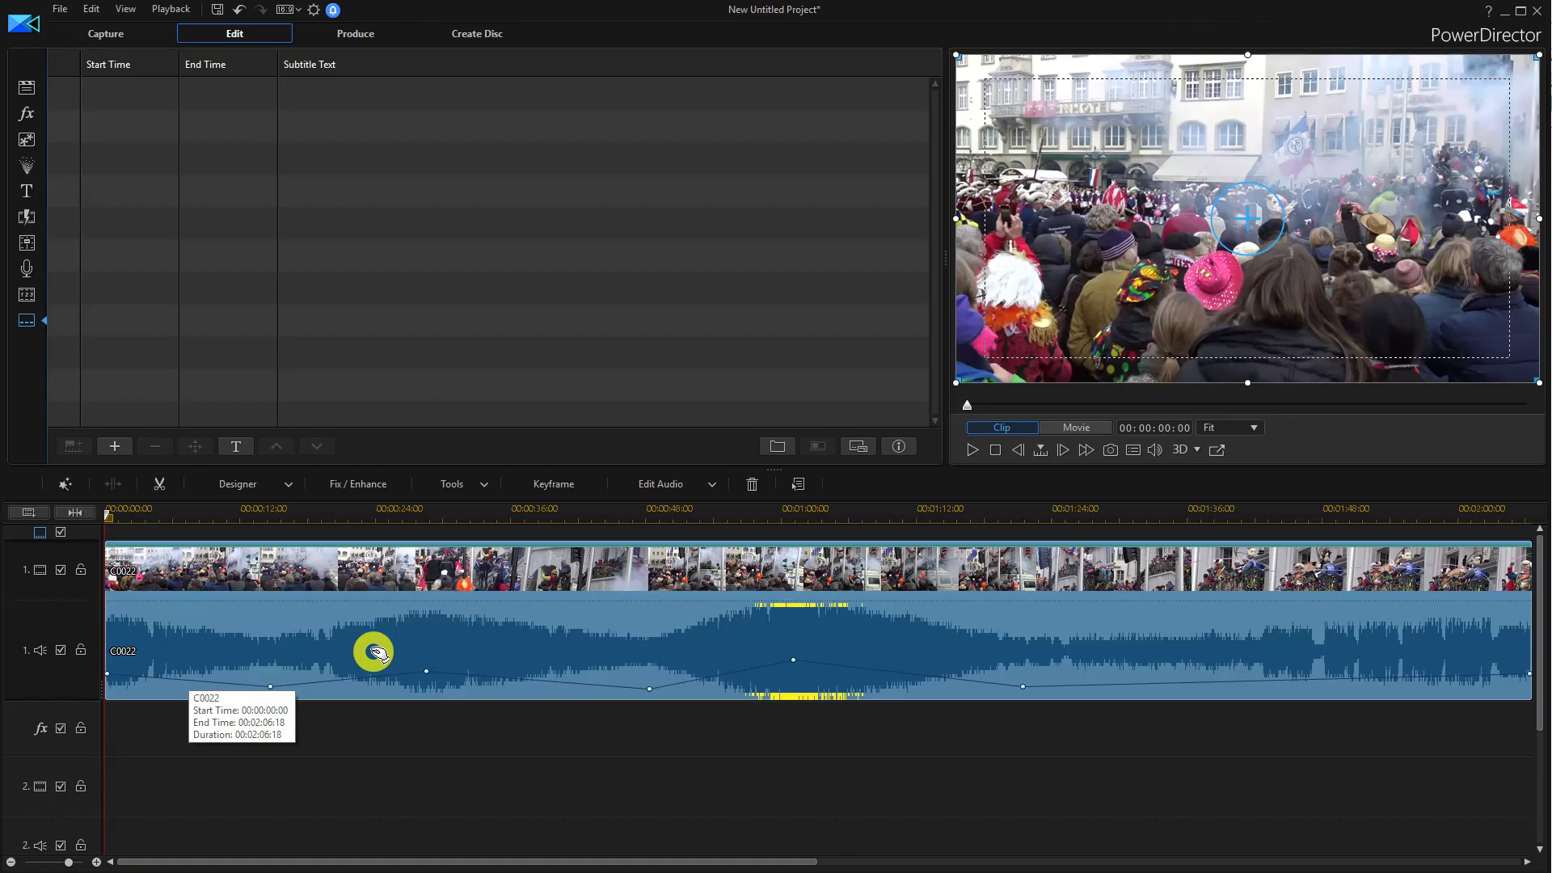
Step: Undo all the volume keyframes added to the clip's audio waveform
key(ctrl+z)
key(ctrl+z)
key(ctrl+z)
key(ctrl+z)
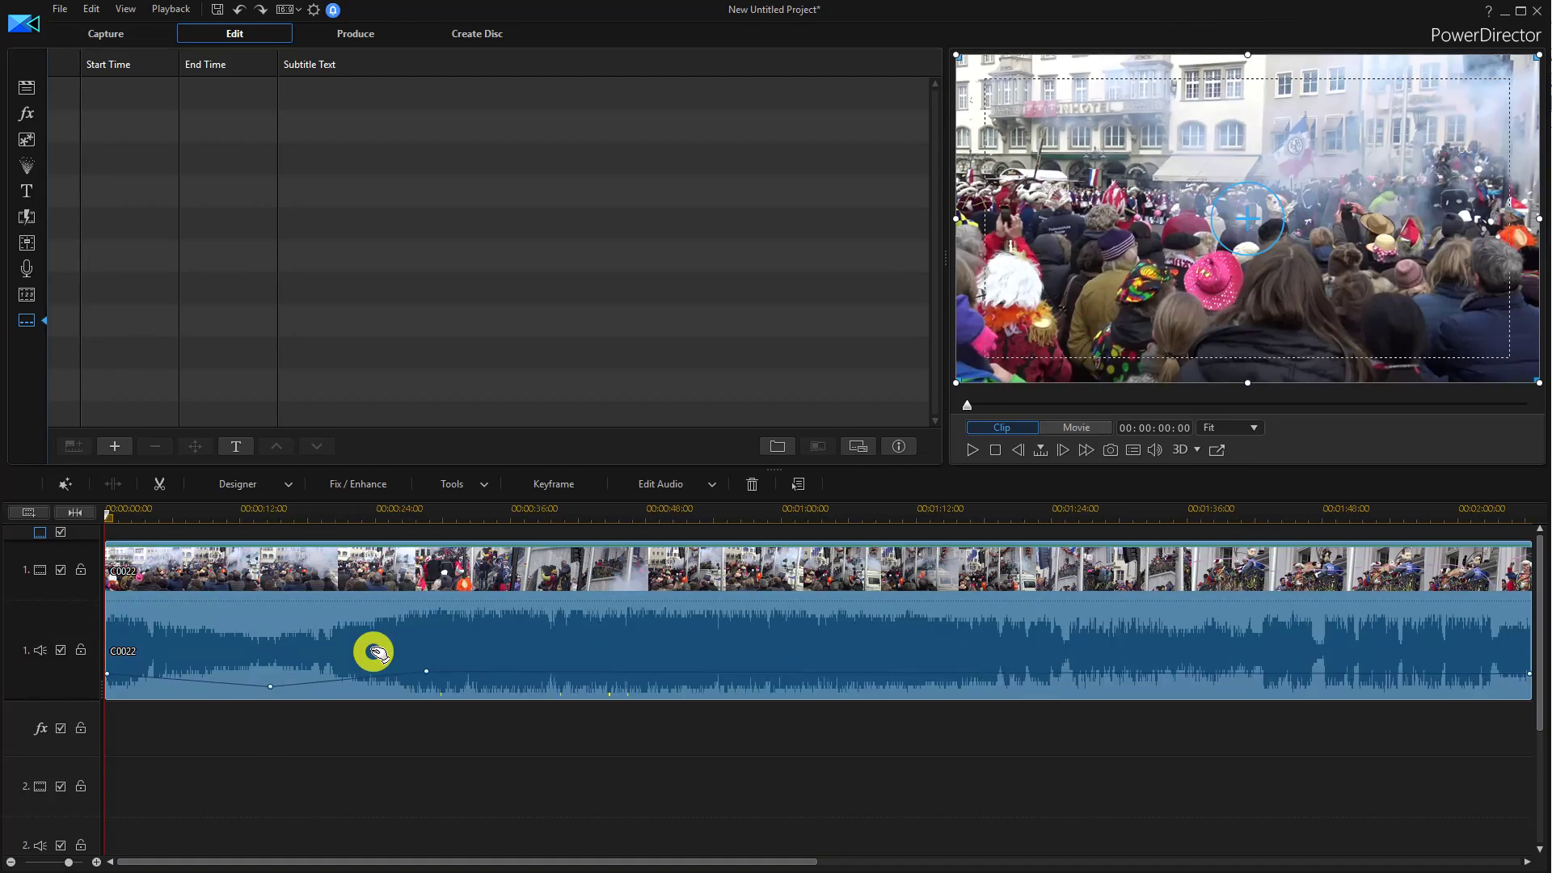
key(ctrl+z)
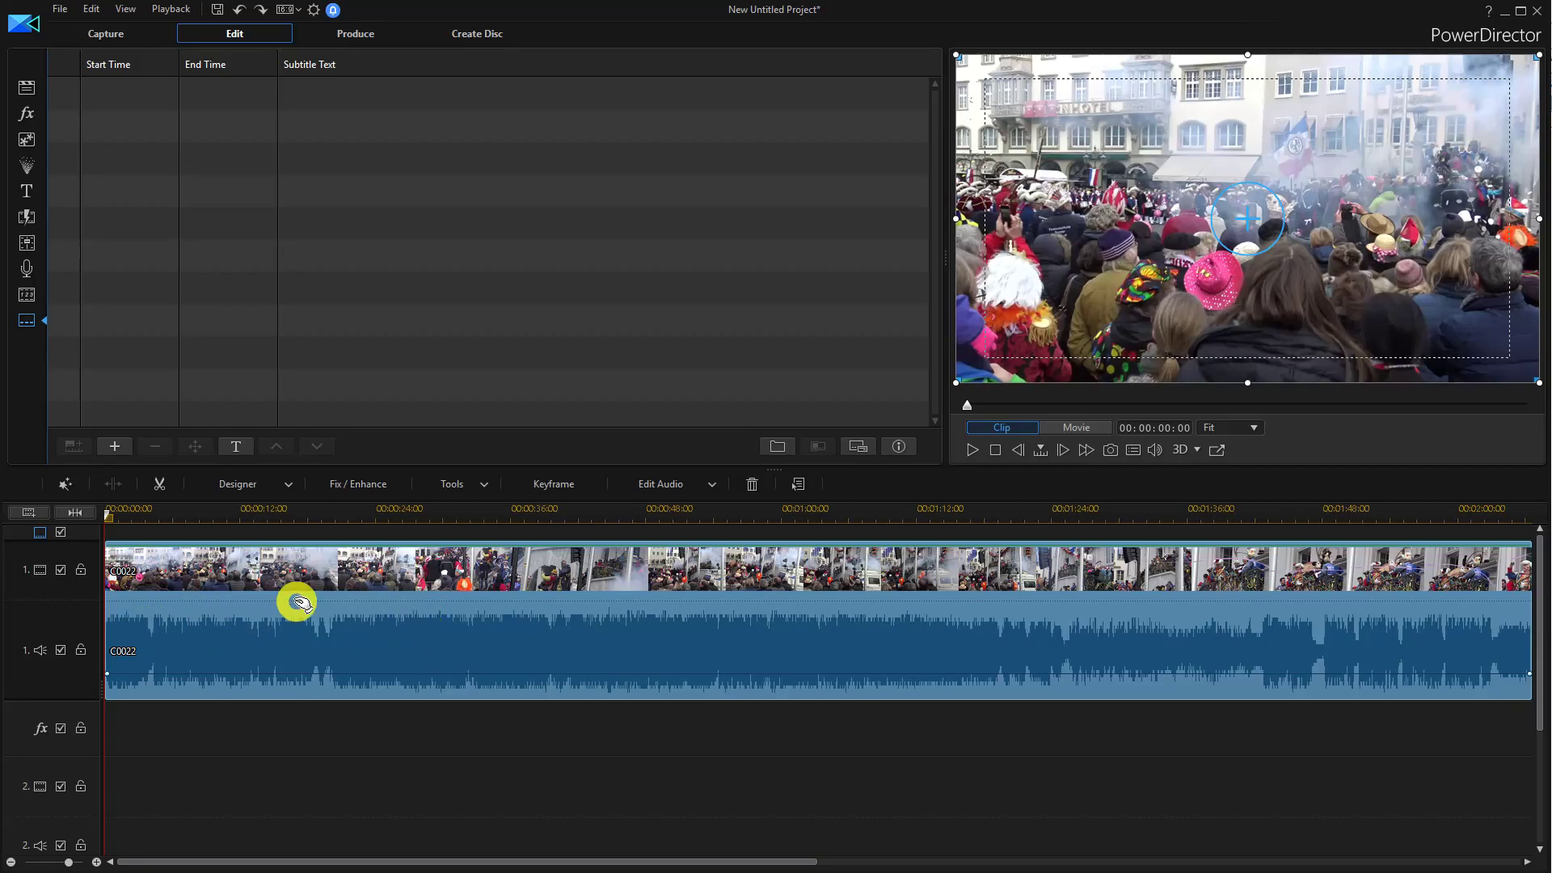
Step: In audio mixing, add a 0 dB volume keyframe to the track 1 clip at 00:00:27:13
click(27, 242)
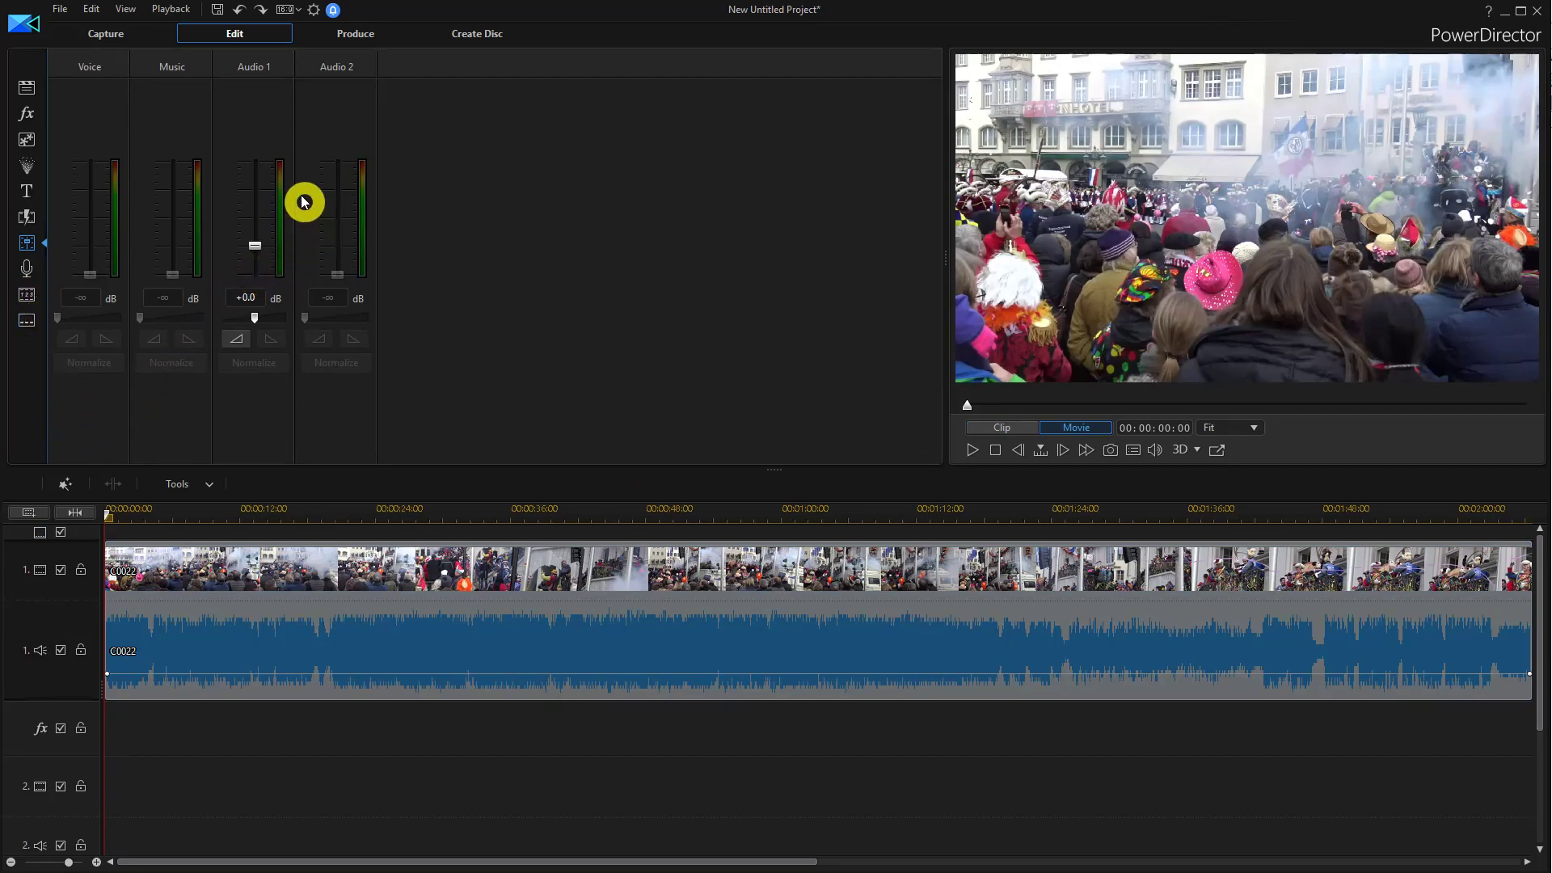
click(216, 575)
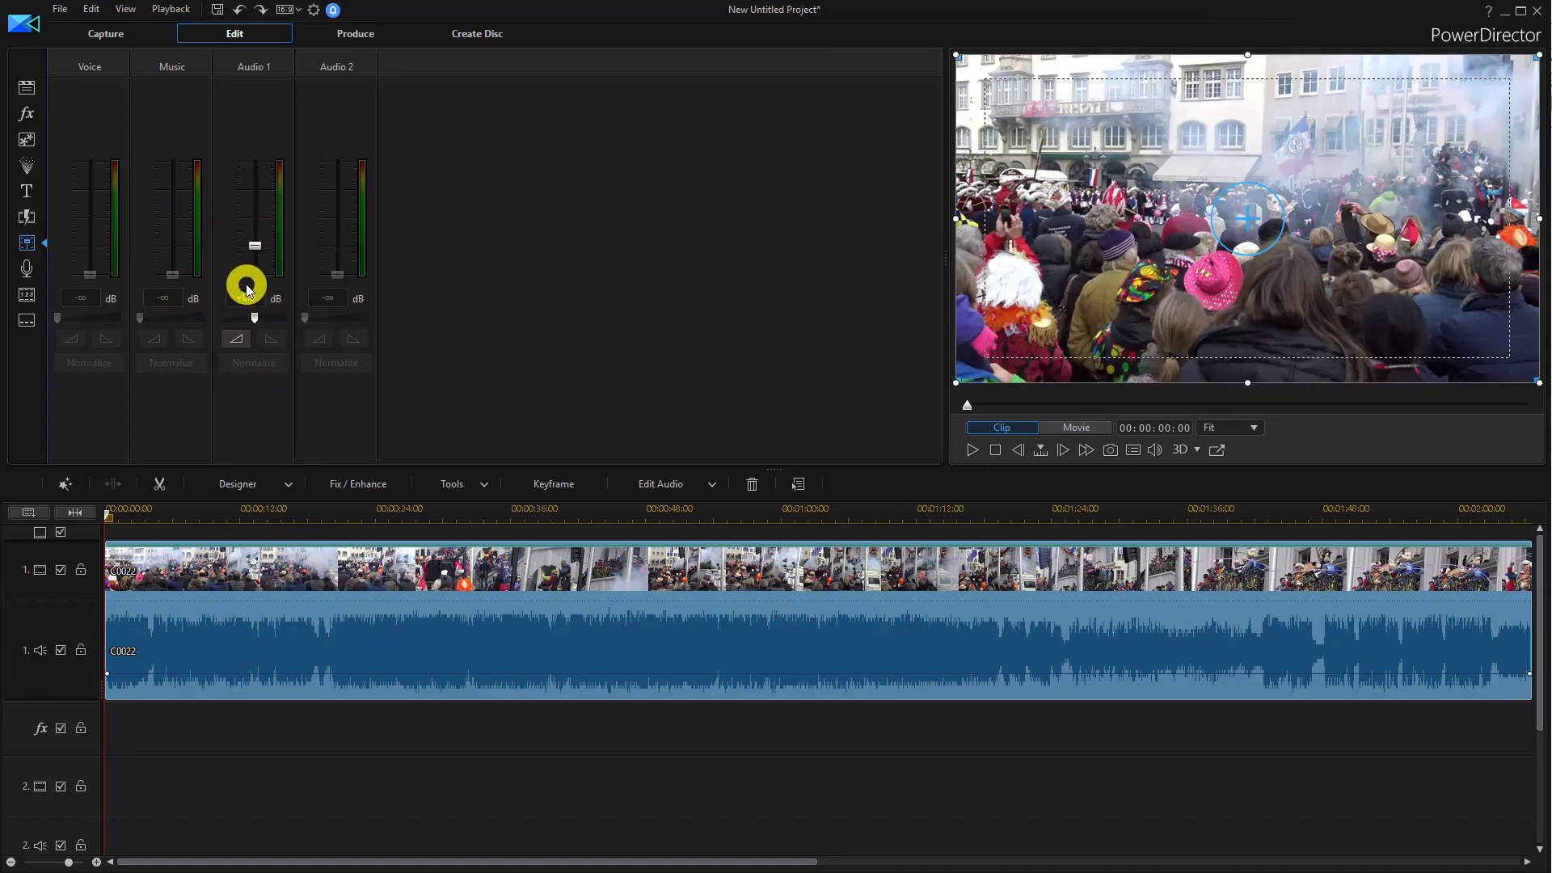
click(109, 515)
drag(110, 515, 420, 528)
click(170, 640)
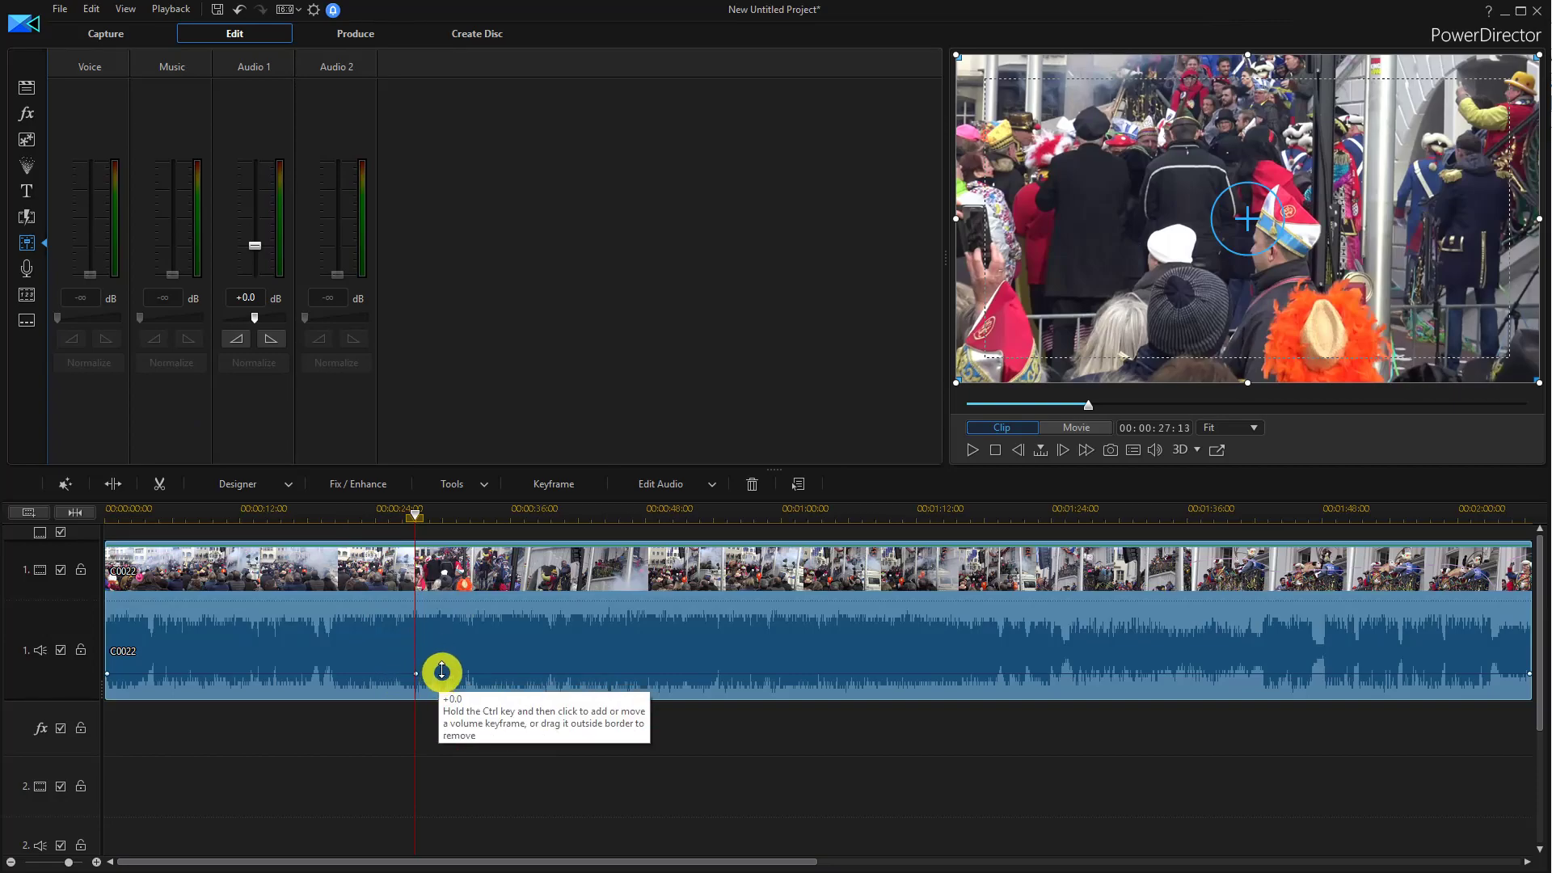
click(416, 672)
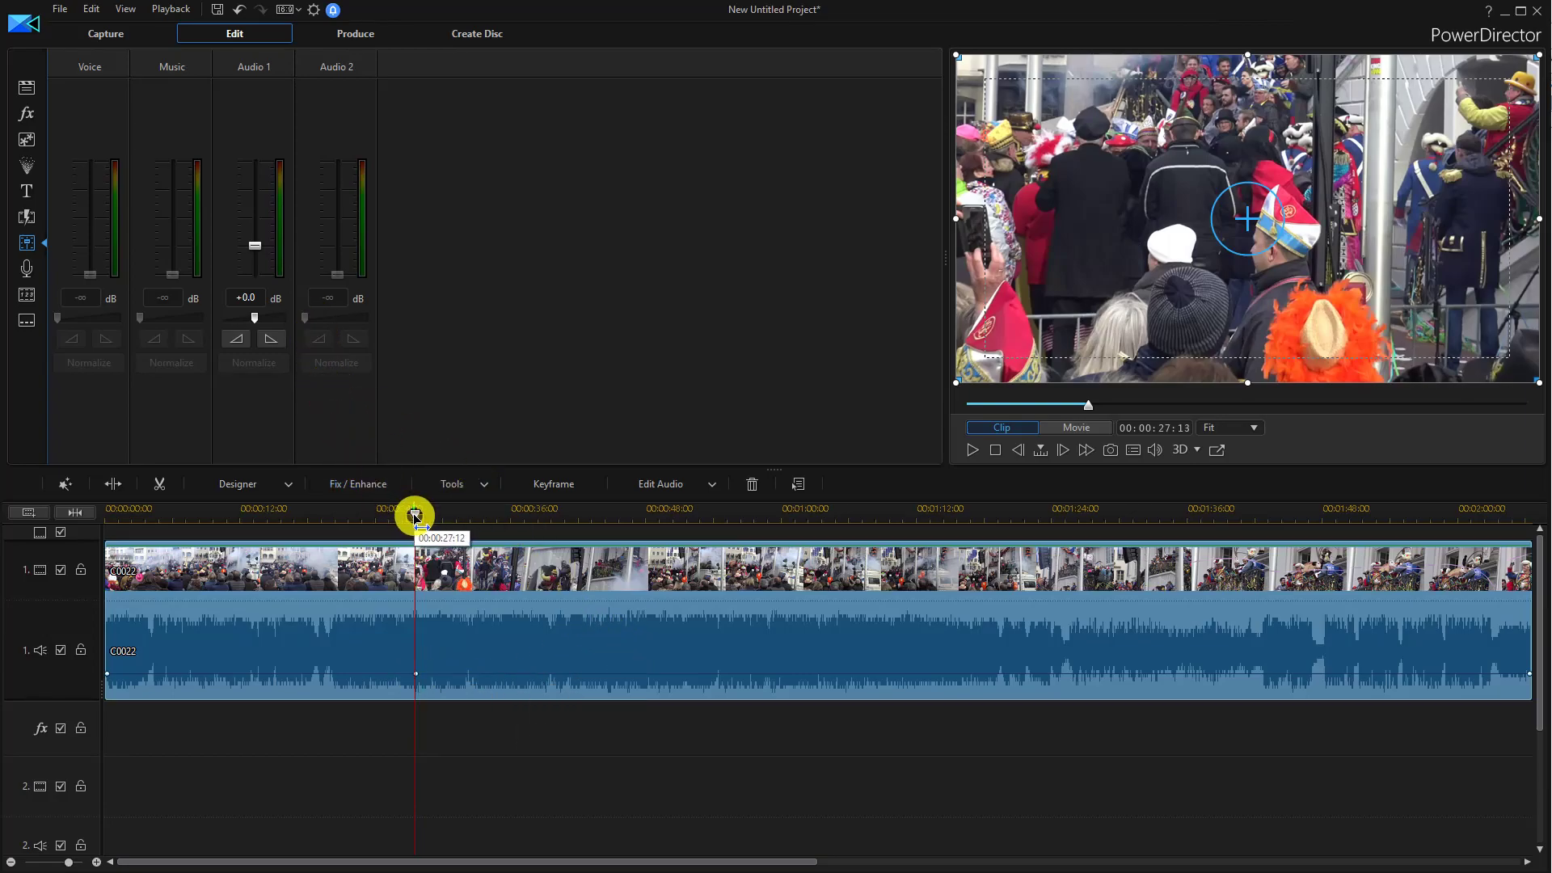
Step: Lower the Audio 1 volume to -12.4 dB at 00:00:28:22 to start the quiet section
drag(411, 514, 432, 522)
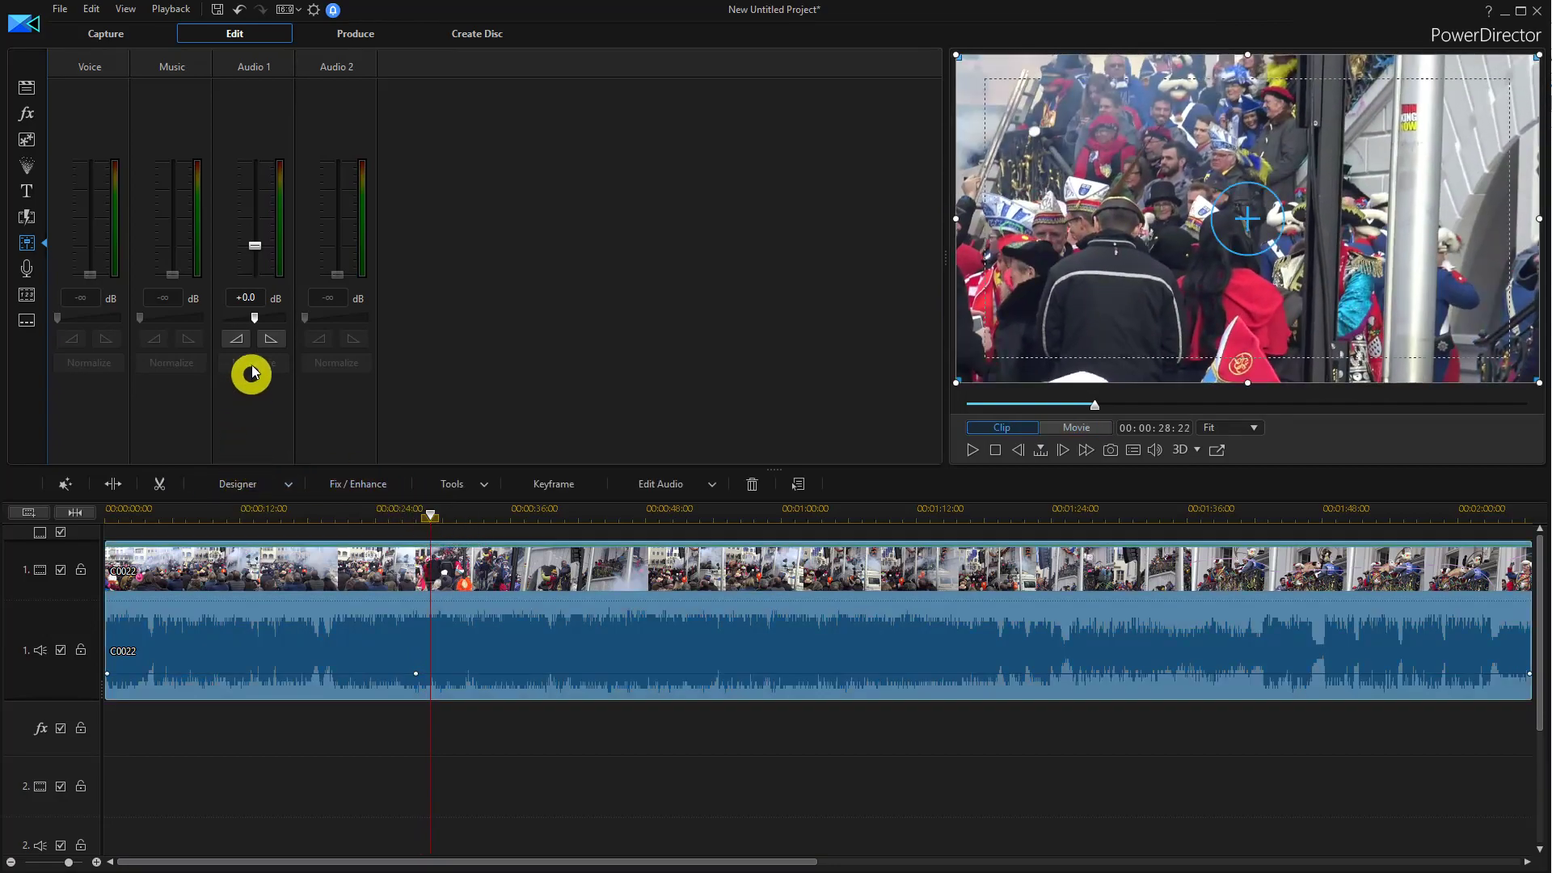
click(253, 297)
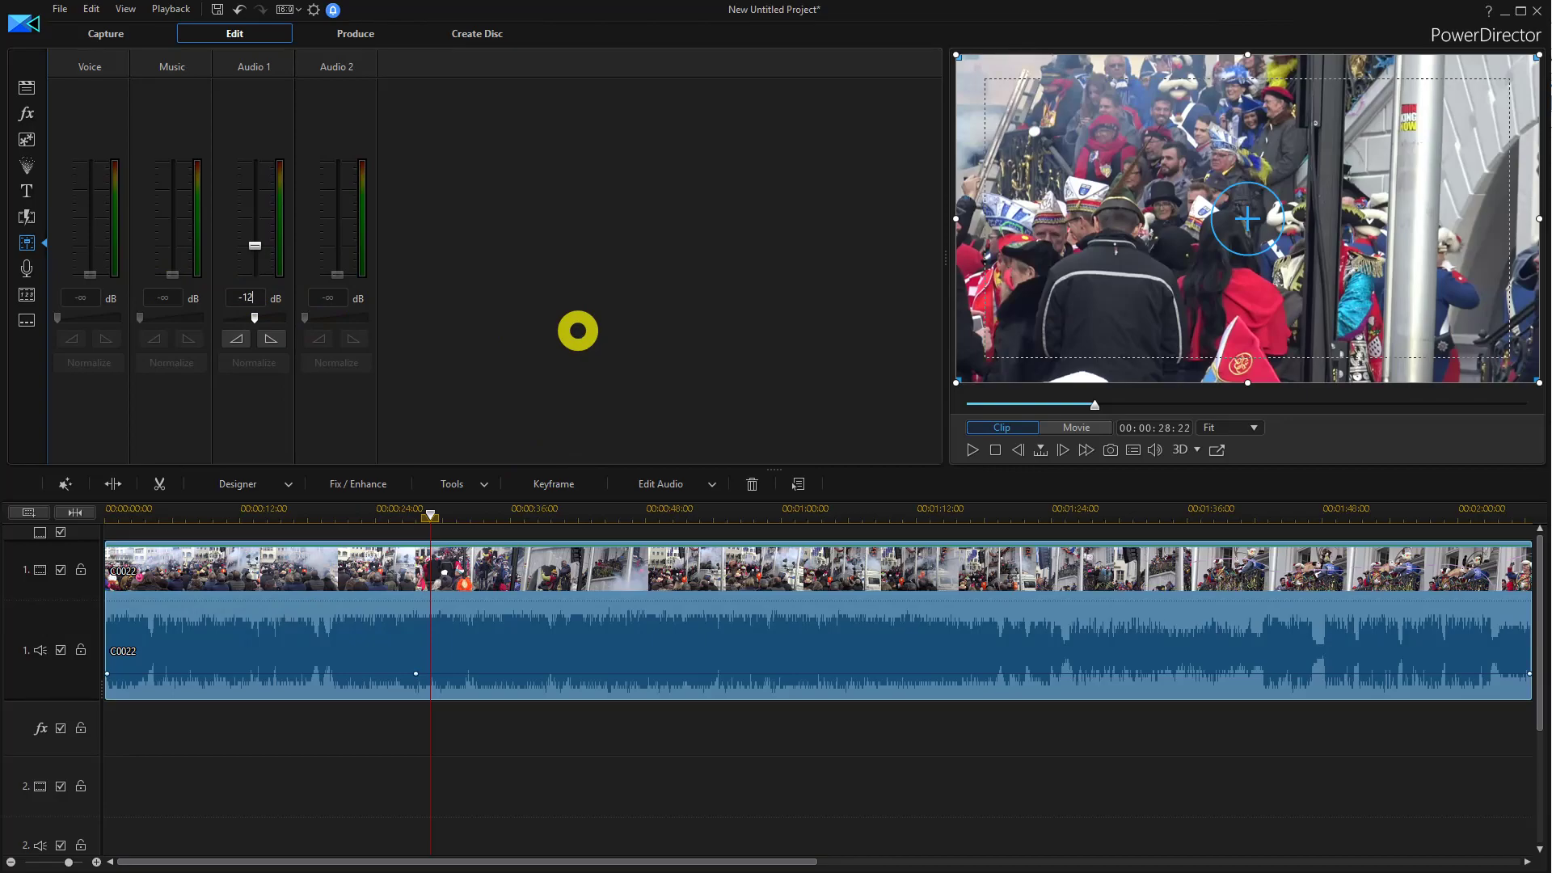
drag(254, 246, 255, 267)
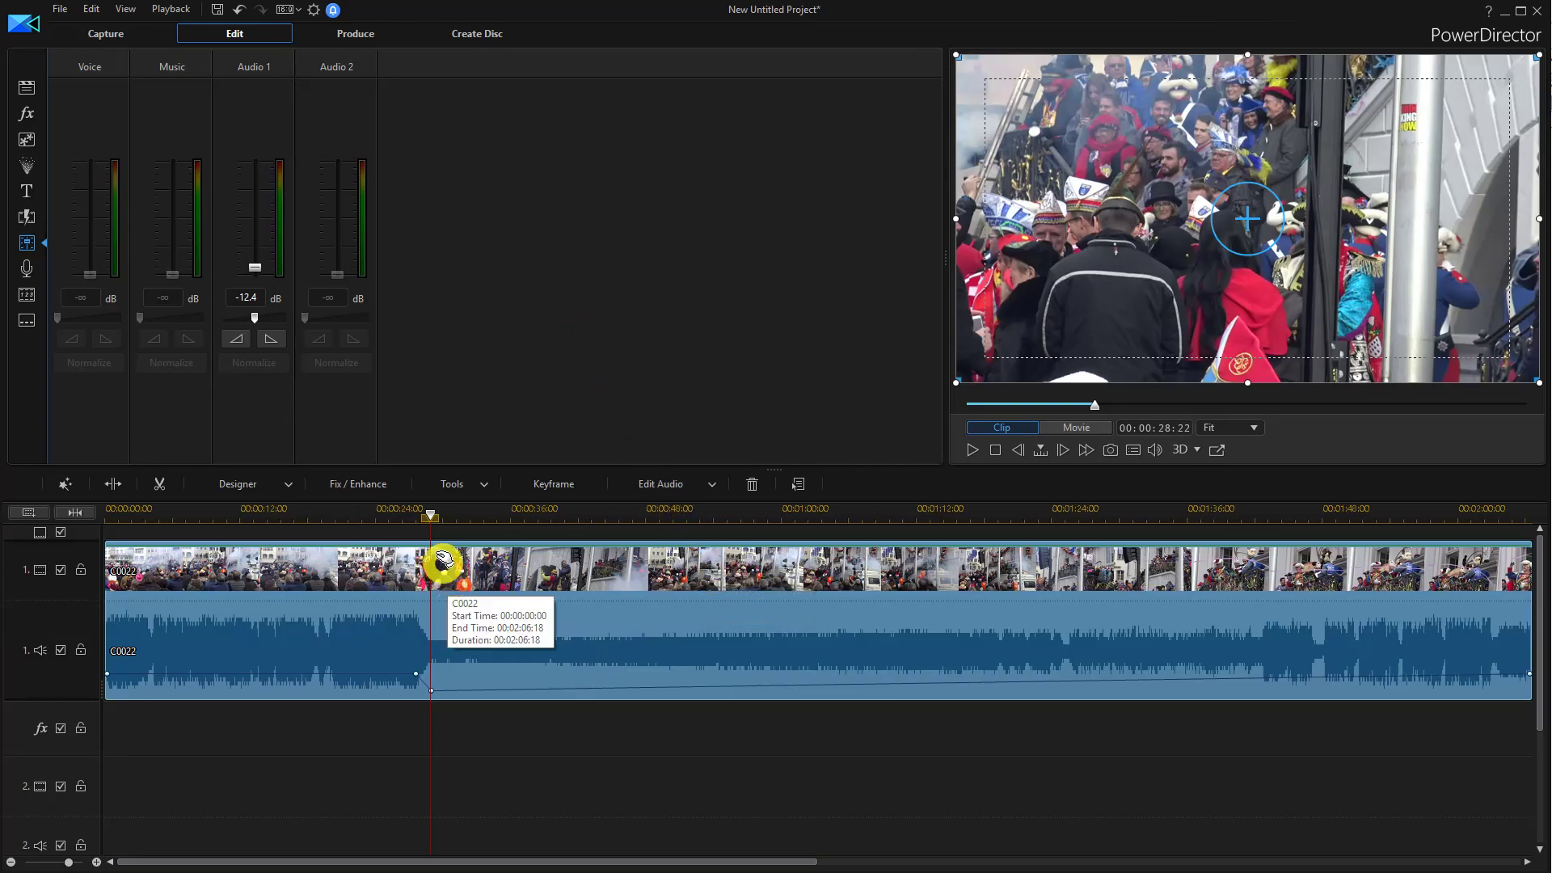
Step: Hold the quiet section with a -12.4 dB Audio 1 volume keyframe at 00:00:38:16
drag(432, 514, 542, 526)
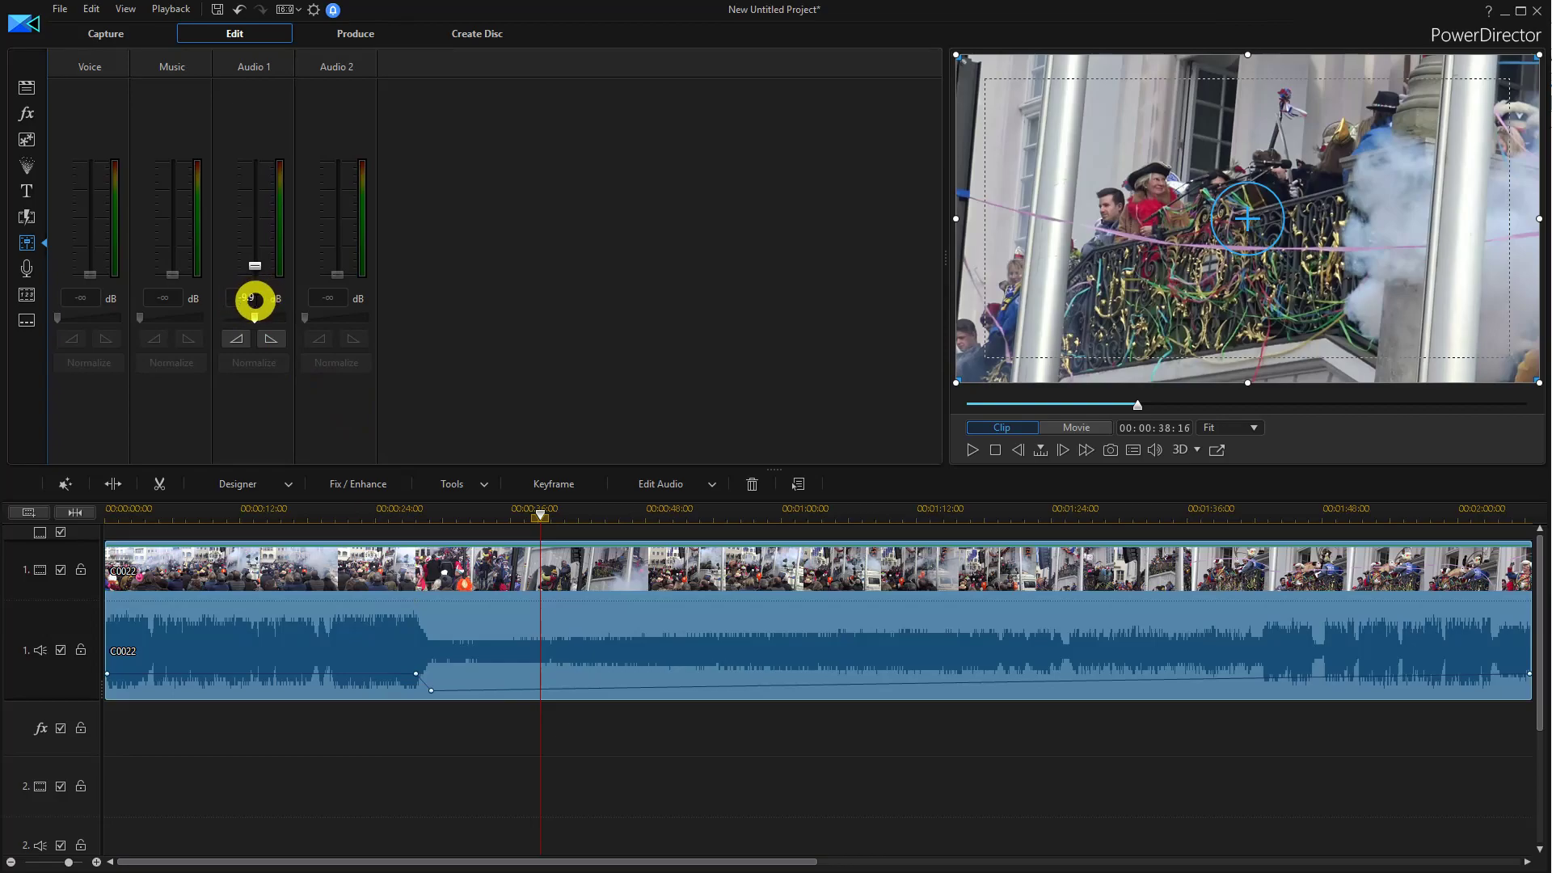
double_click(256, 297)
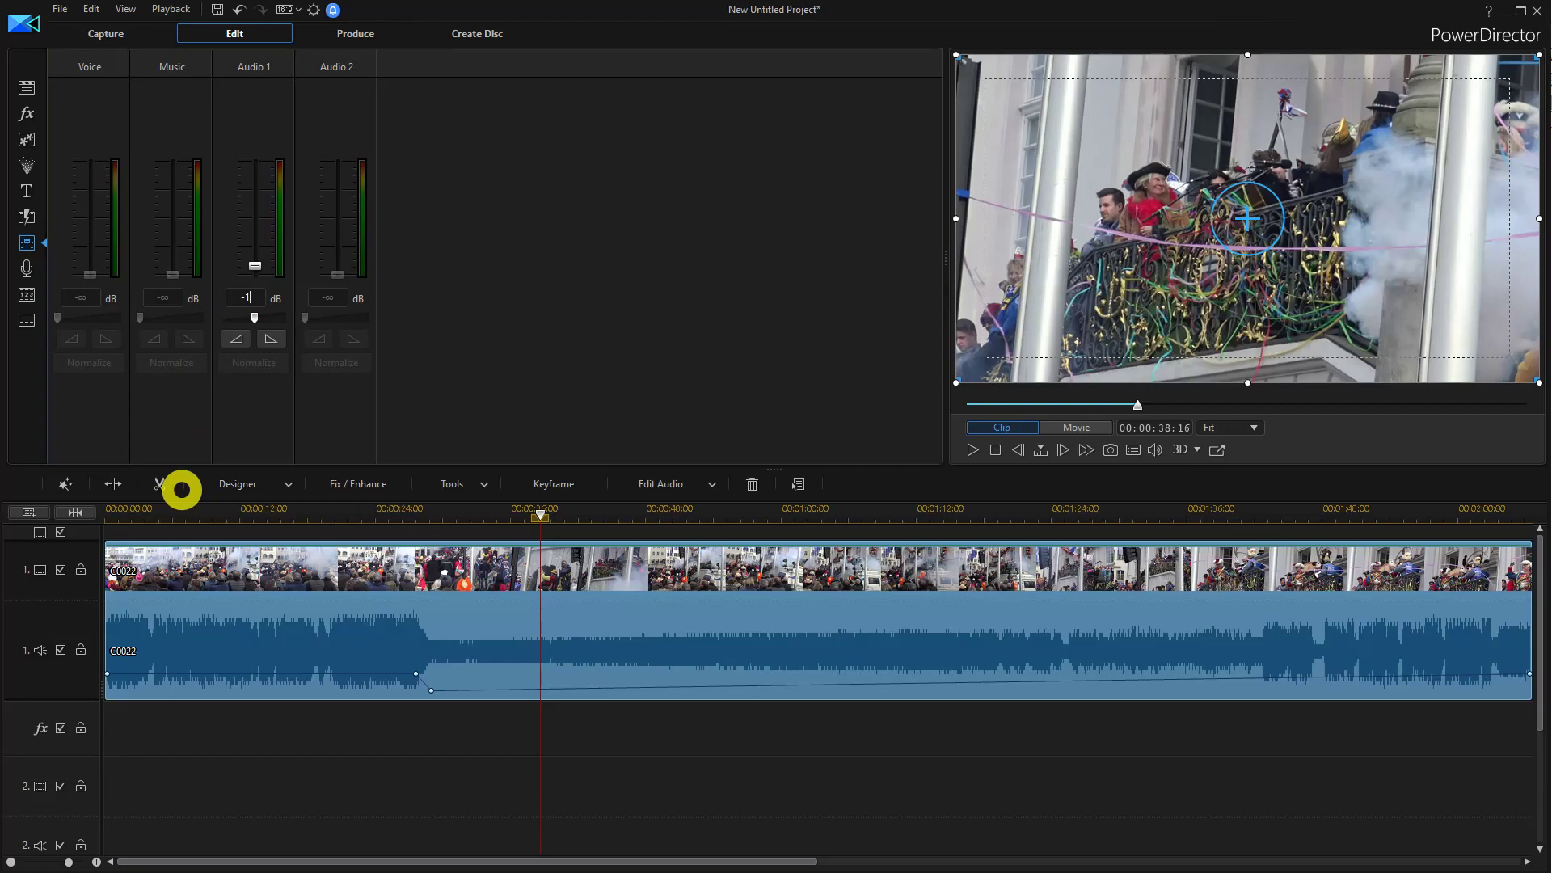
text(-12.4)
key(Return)
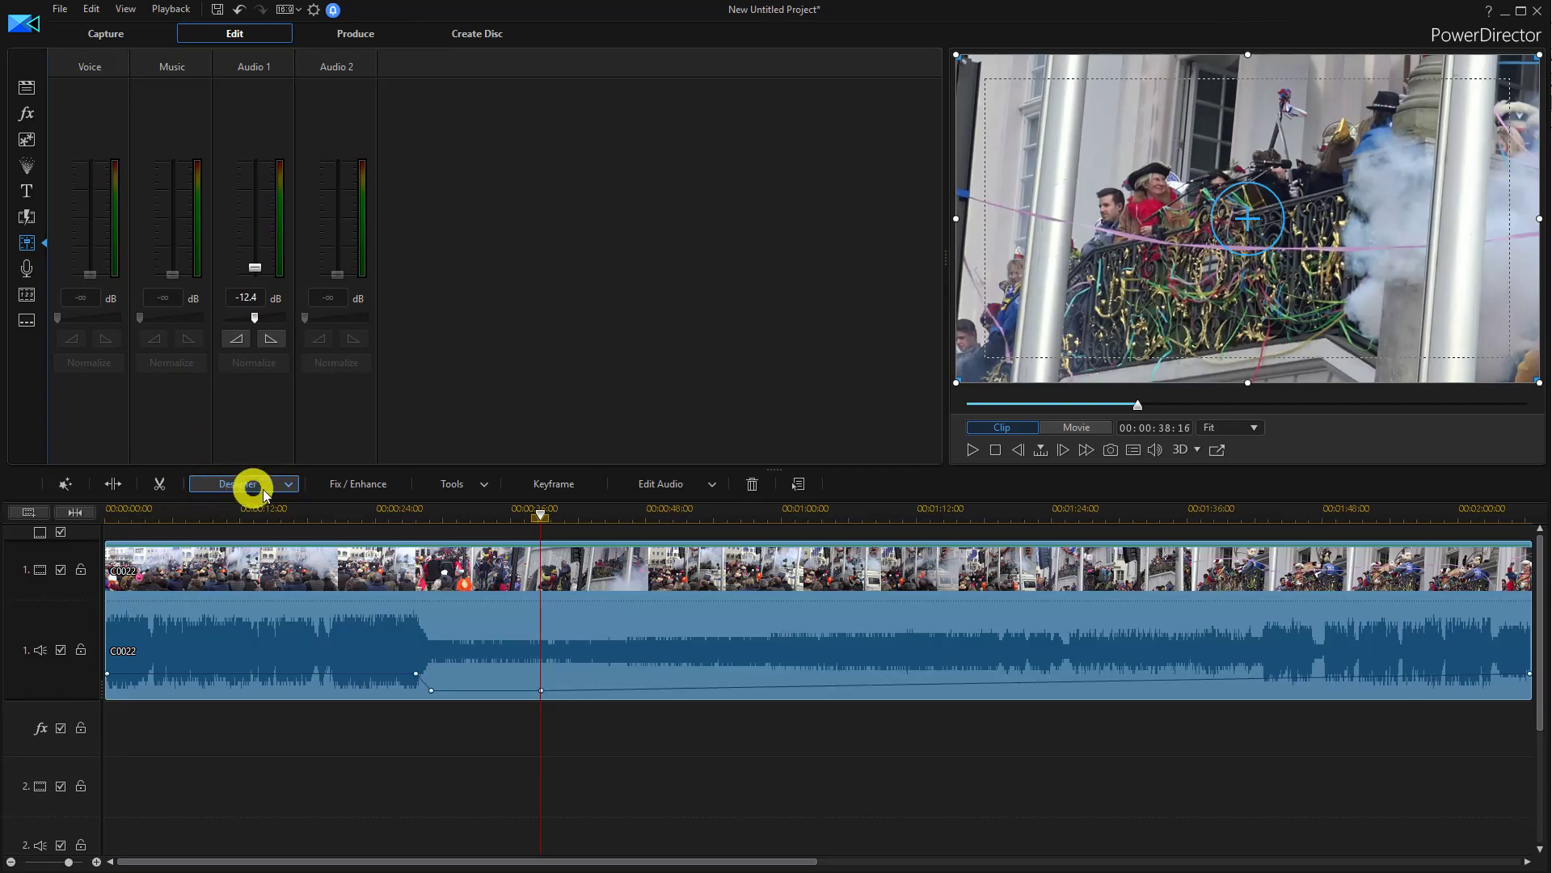
Step: Bring the clip's Audio 1 volume back to 0 dB at 00:00:40:11
drag(537, 510, 561, 520)
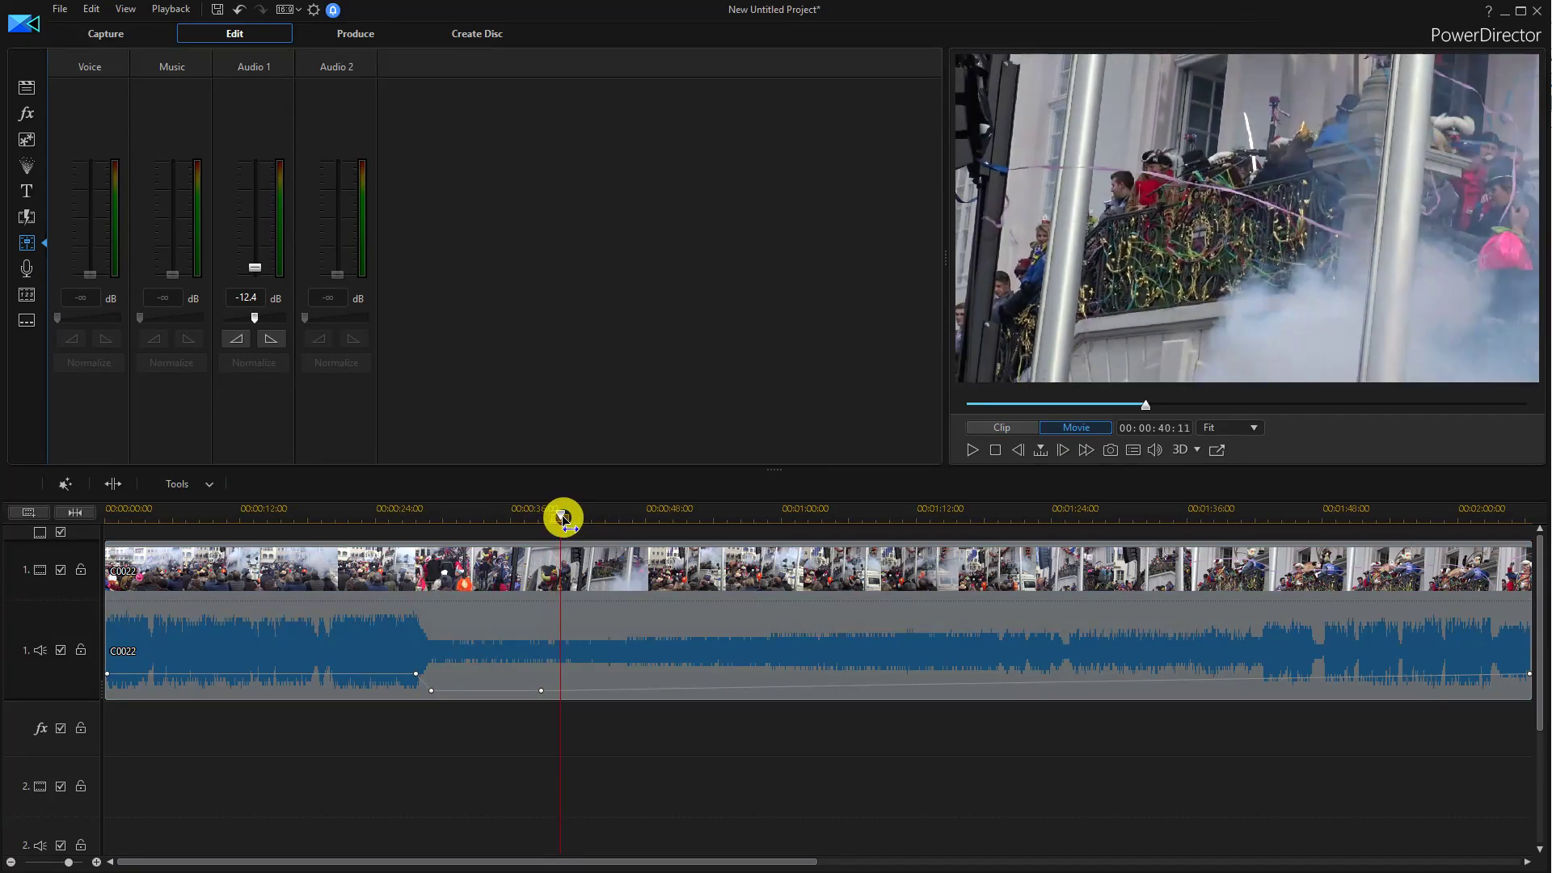
click(191, 622)
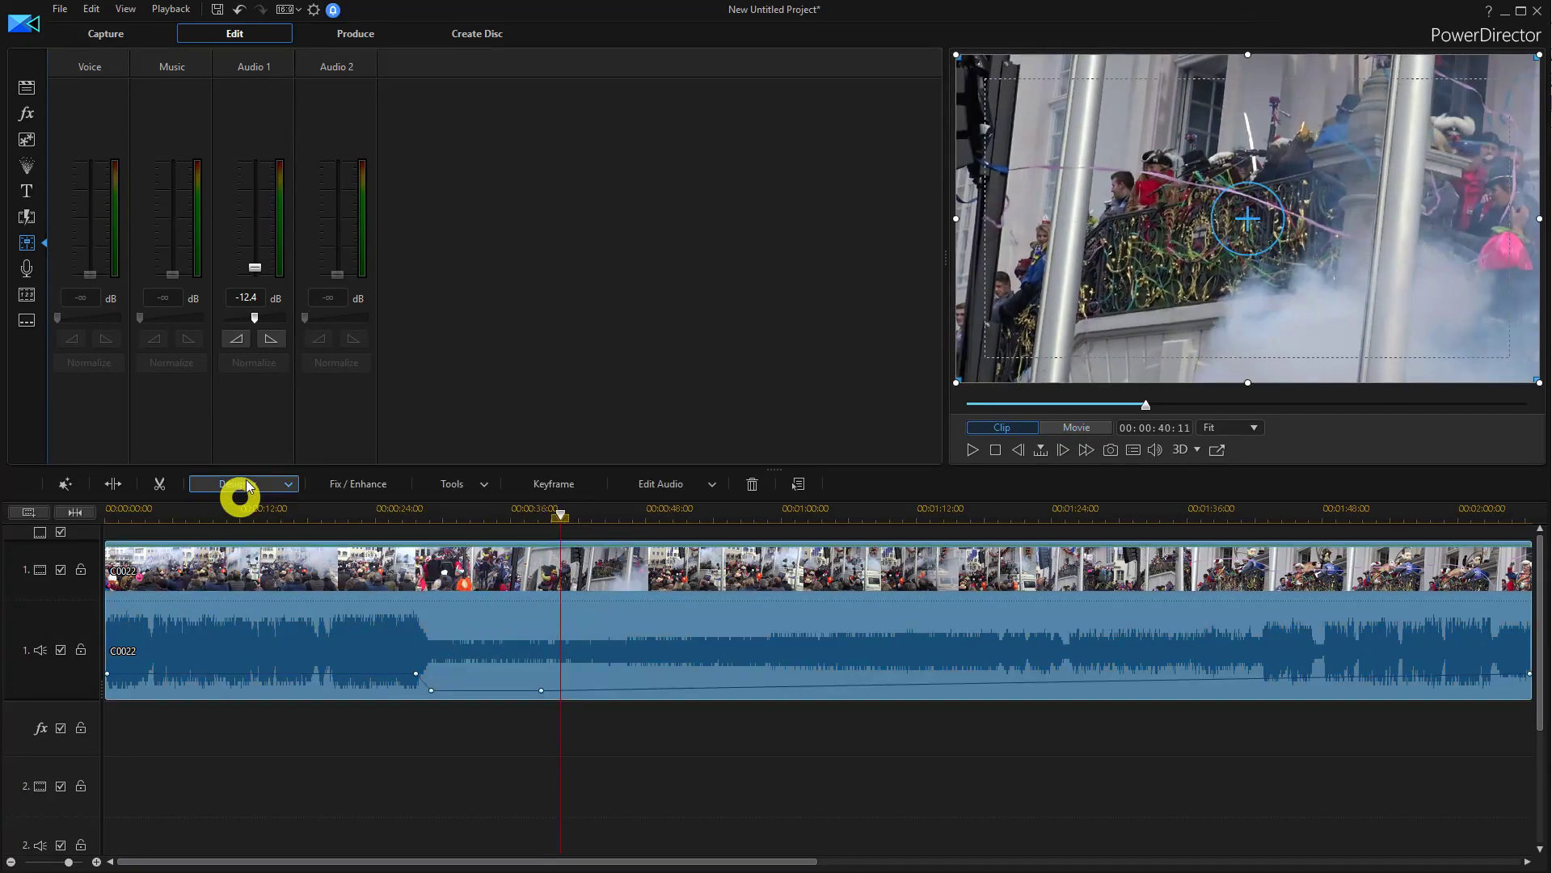
click(242, 299)
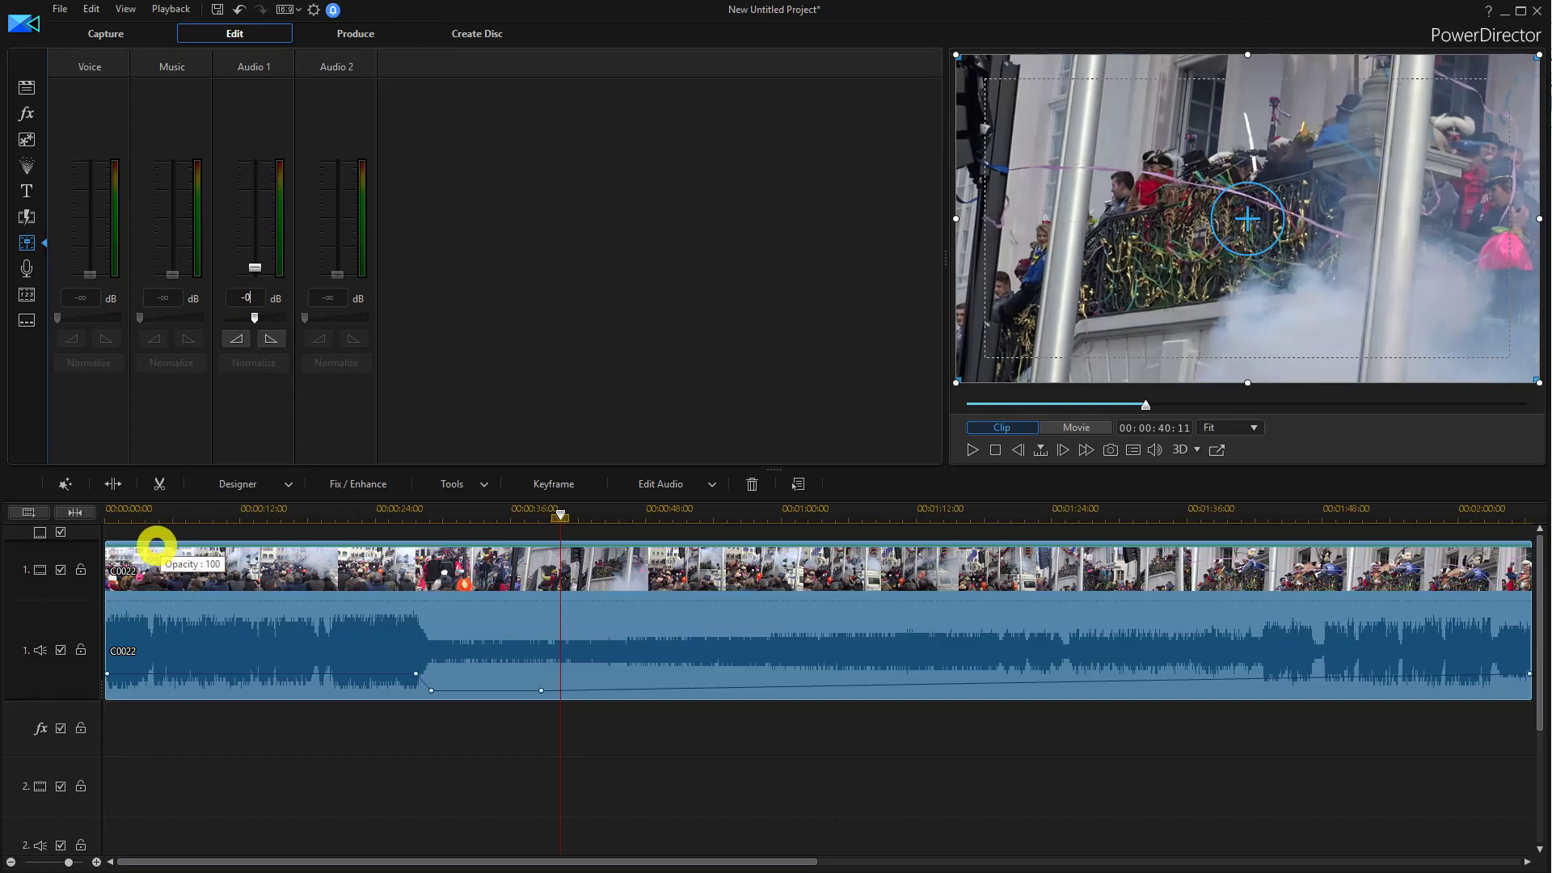
text(-0)
key(Return)
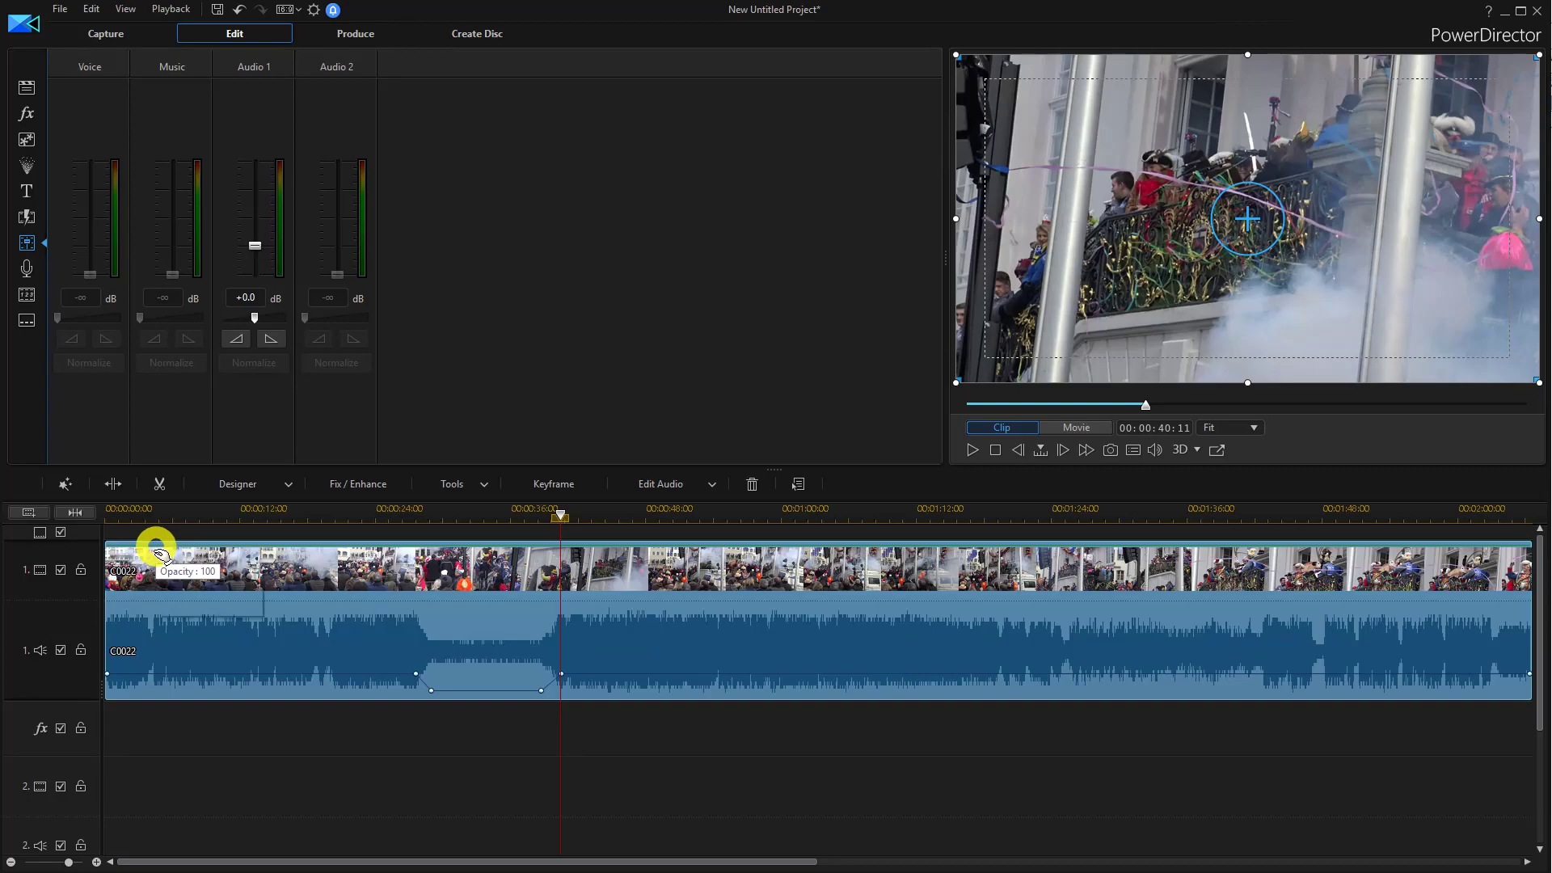
Step: Move the playhead to 00:00:25:20, open the clip's keyframe settings and expand the Volume keyframes
click(404, 509)
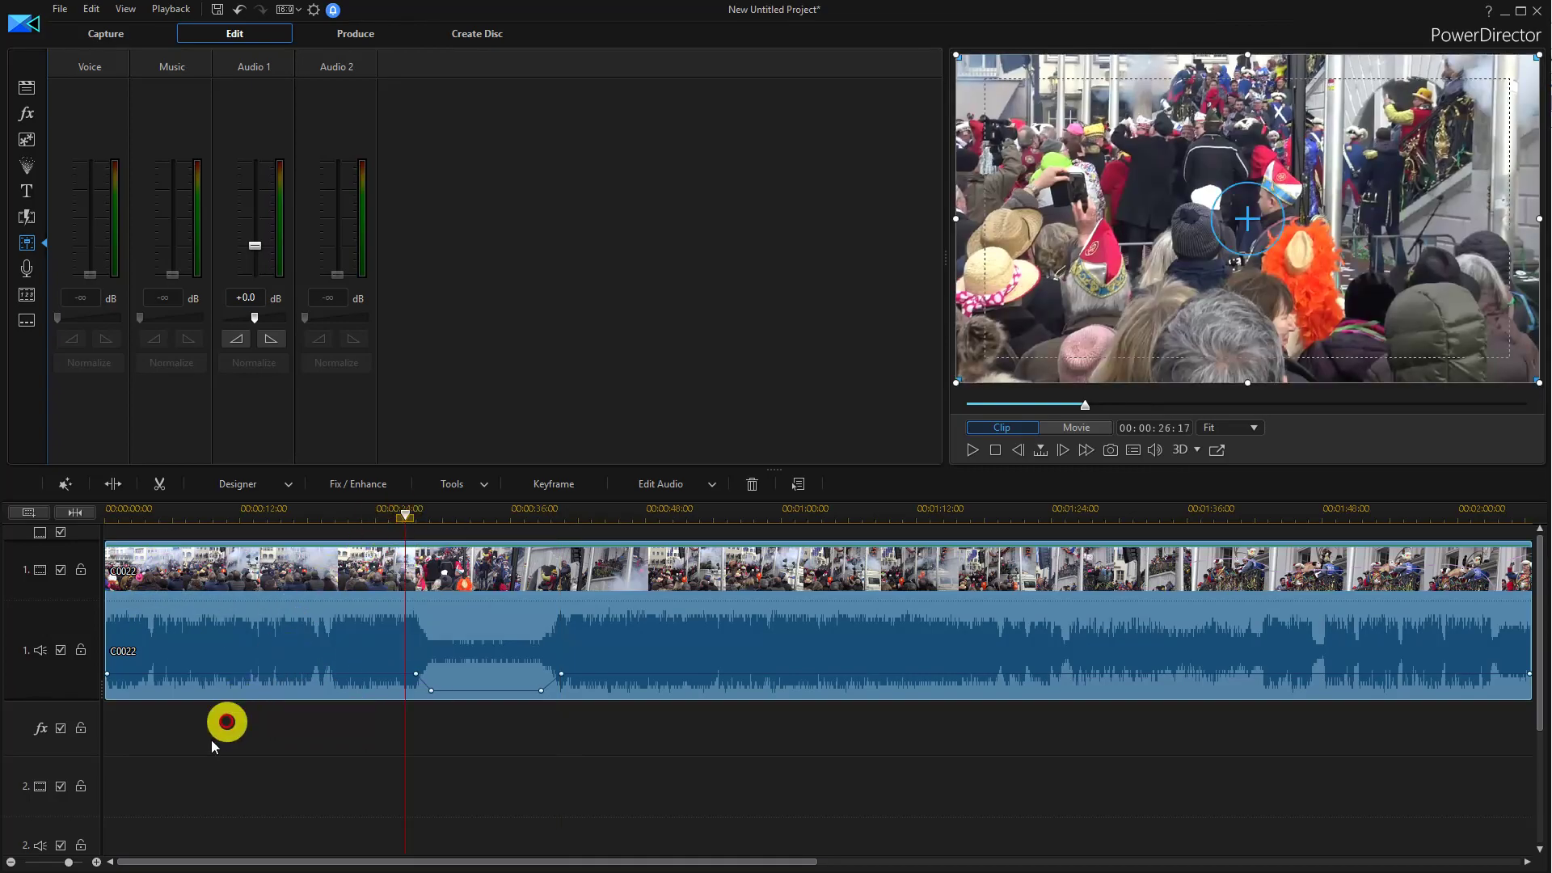
click(418, 520)
mouse_move(420, 523)
mouse_down()
mouse_move(602, 533)
mouse_move(395, 517)
mouse_up()
click(400, 697)
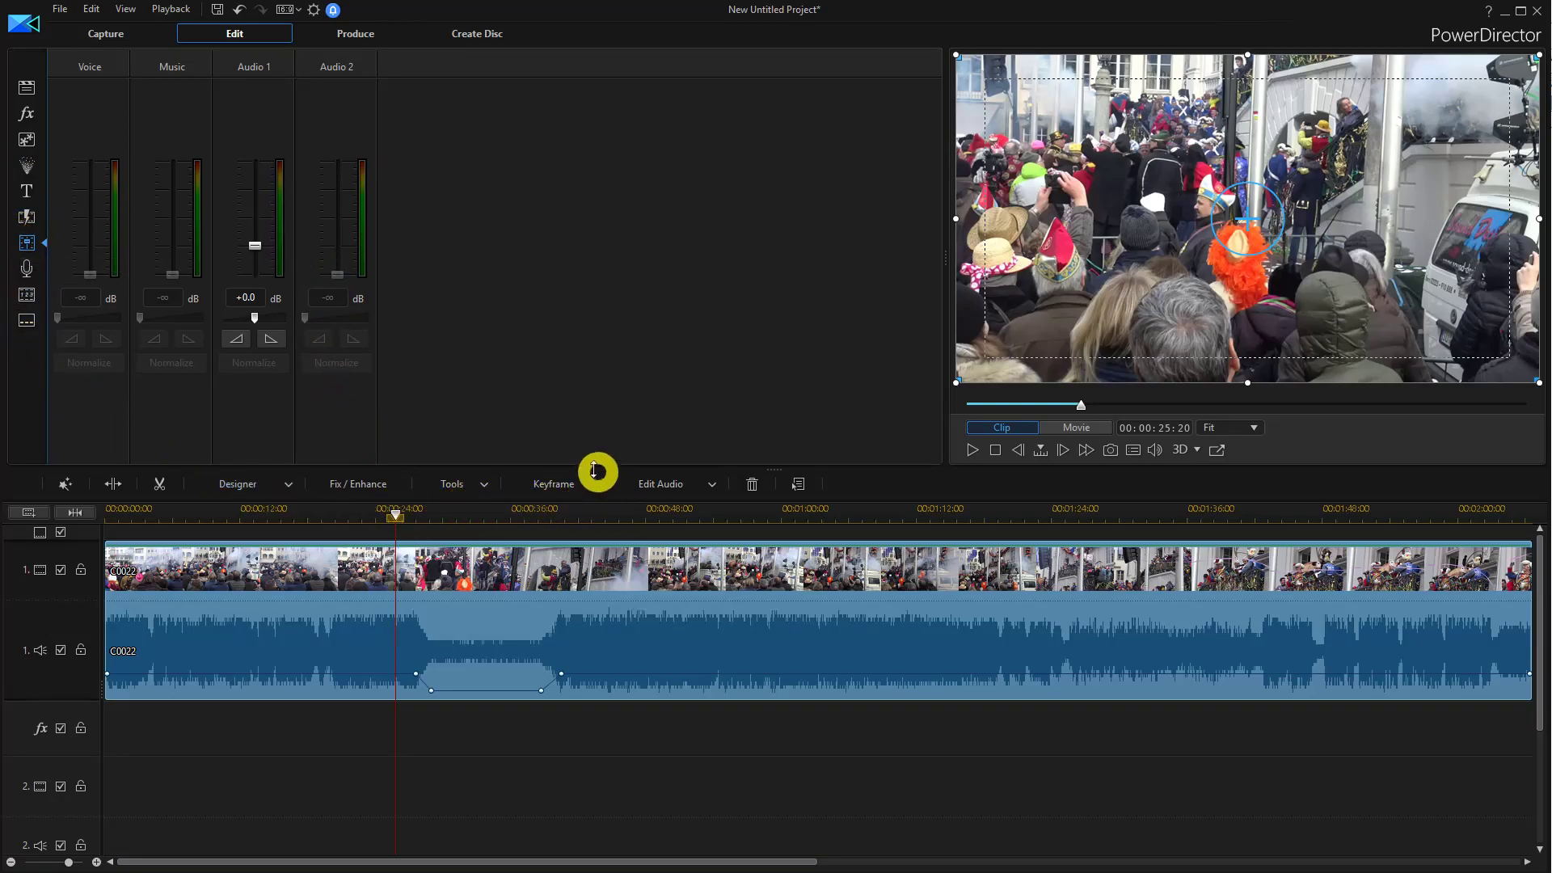
click(550, 485)
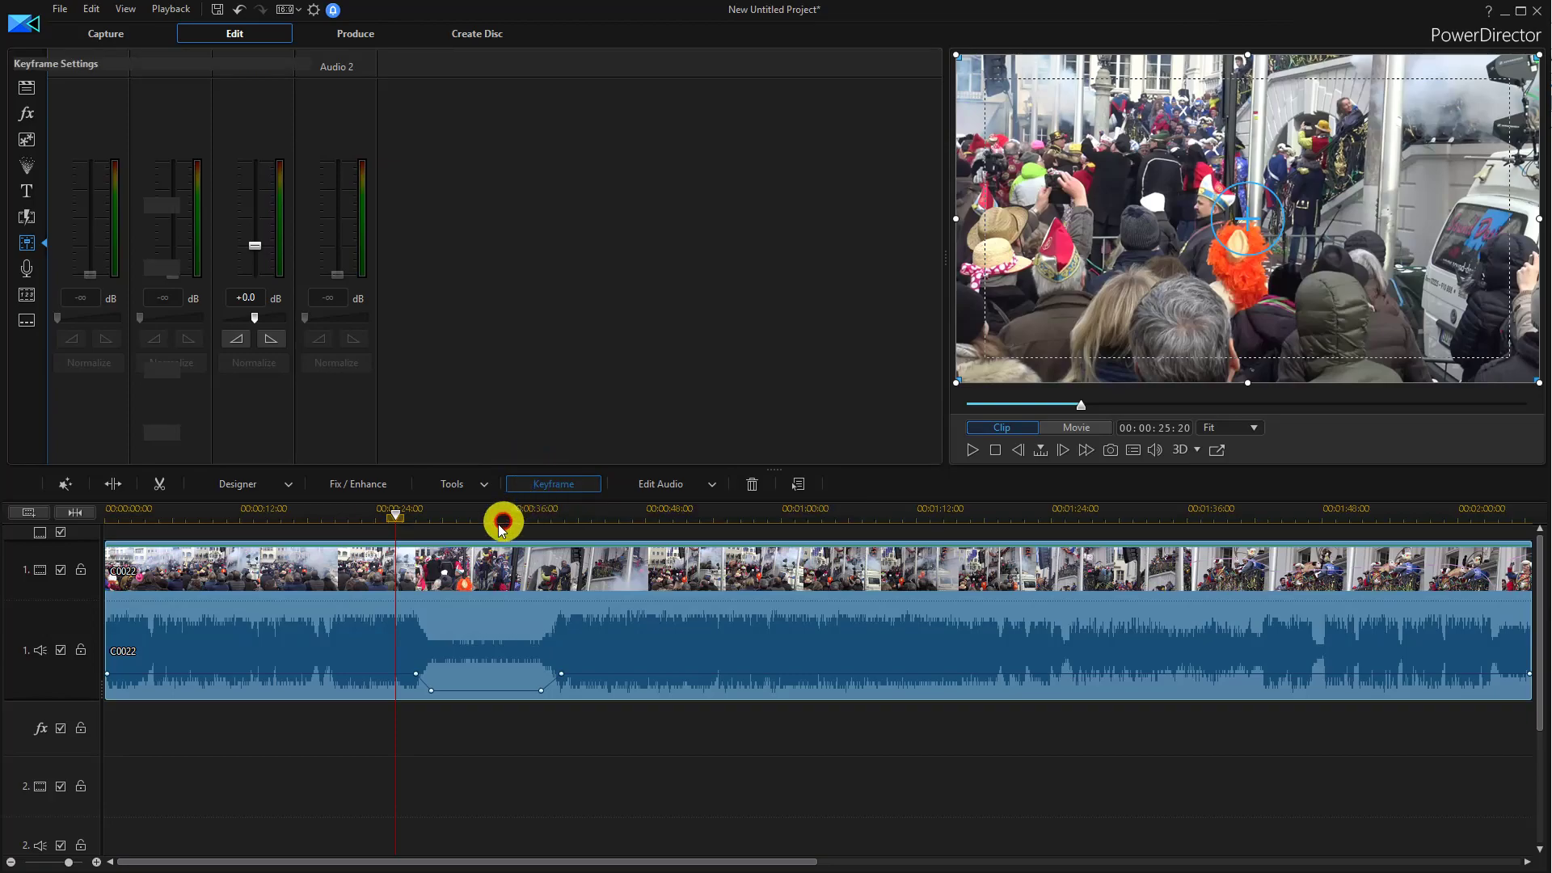
click(450, 552)
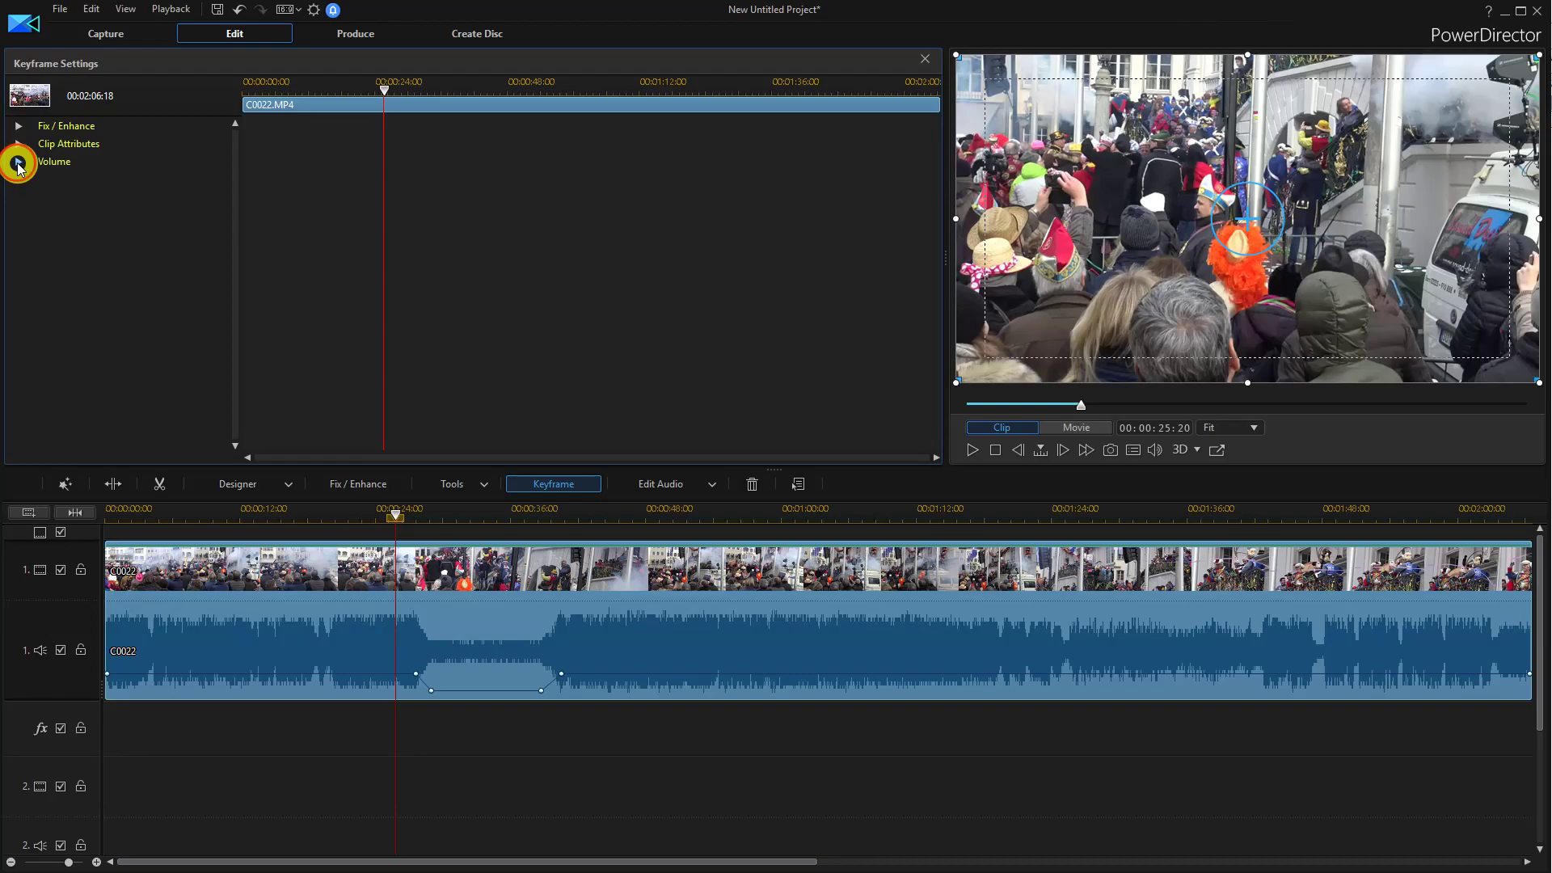
click(18, 164)
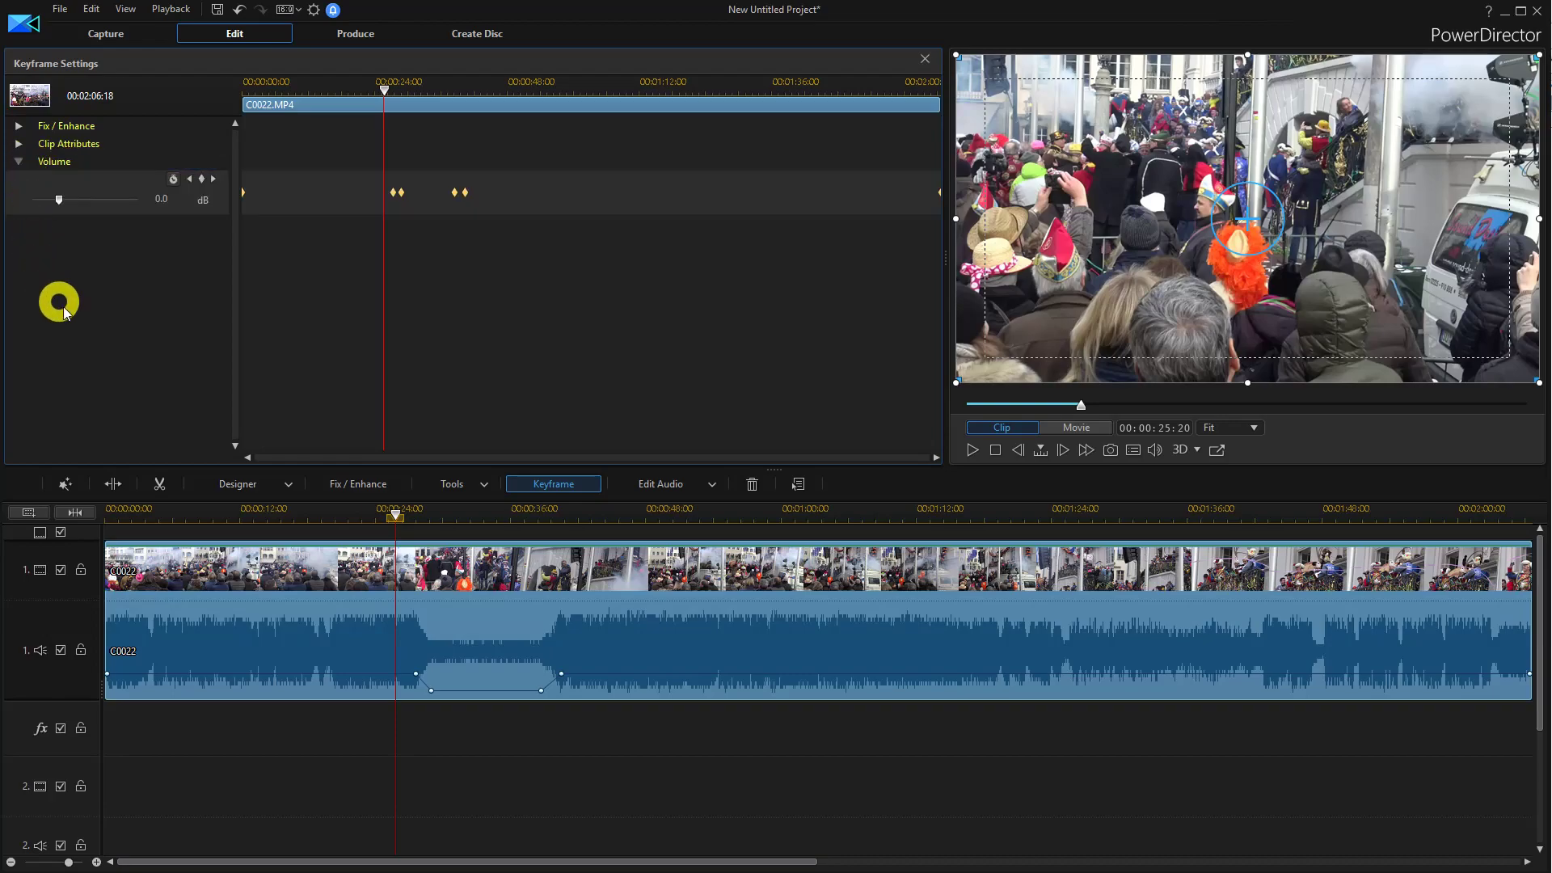
Step: Add a 0.0 dB volume keyframe at 00:00:49:20 and lower the volume to -4.4 dB at 00:00:52:00
drag(383, 91, 520, 96)
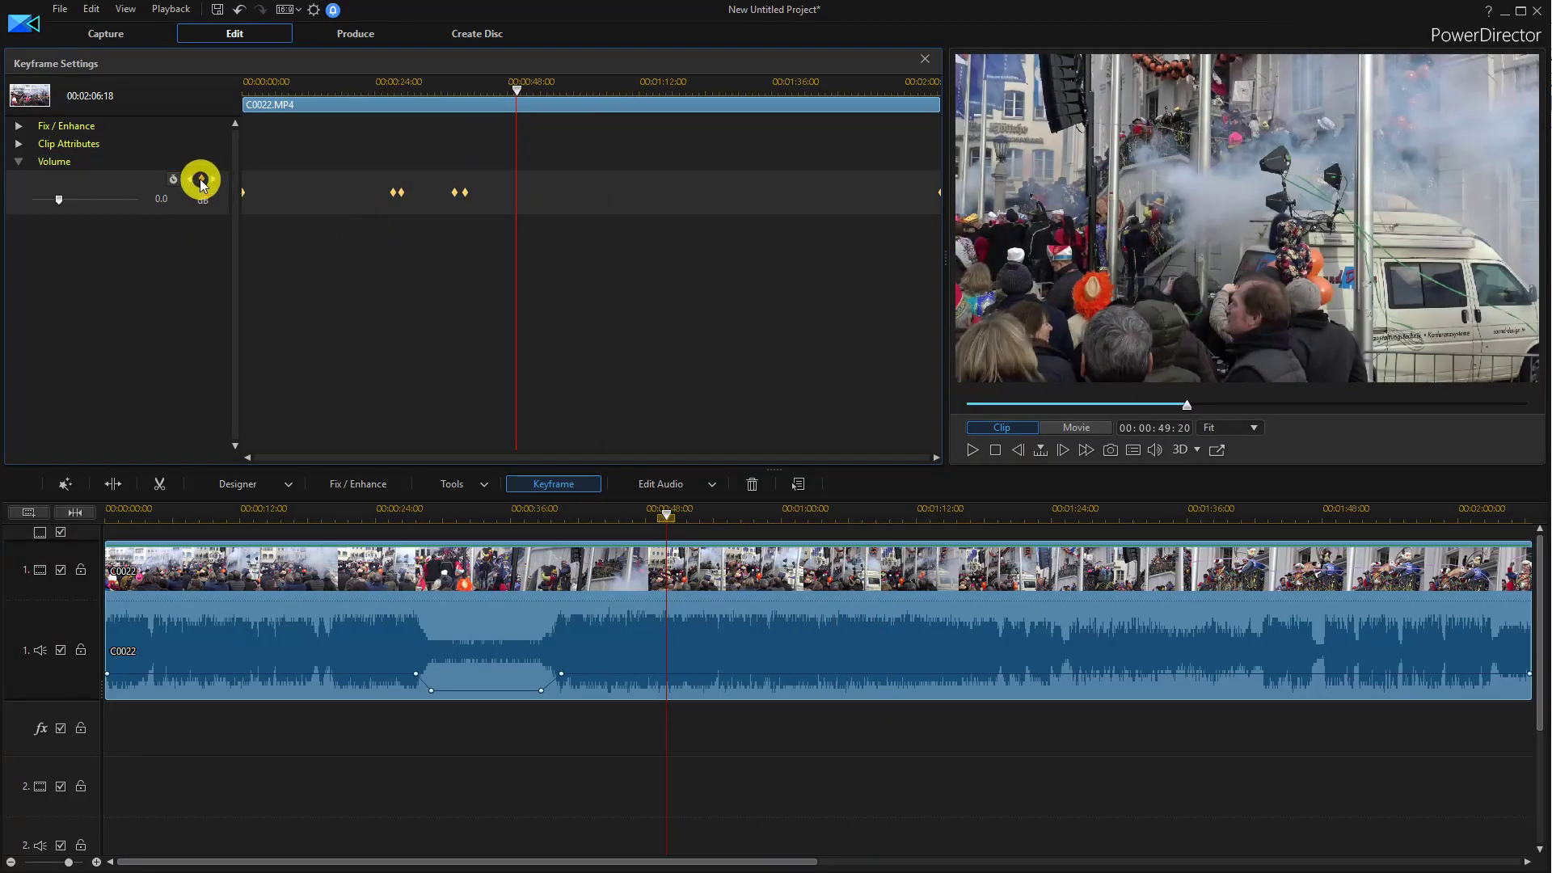
click(202, 180)
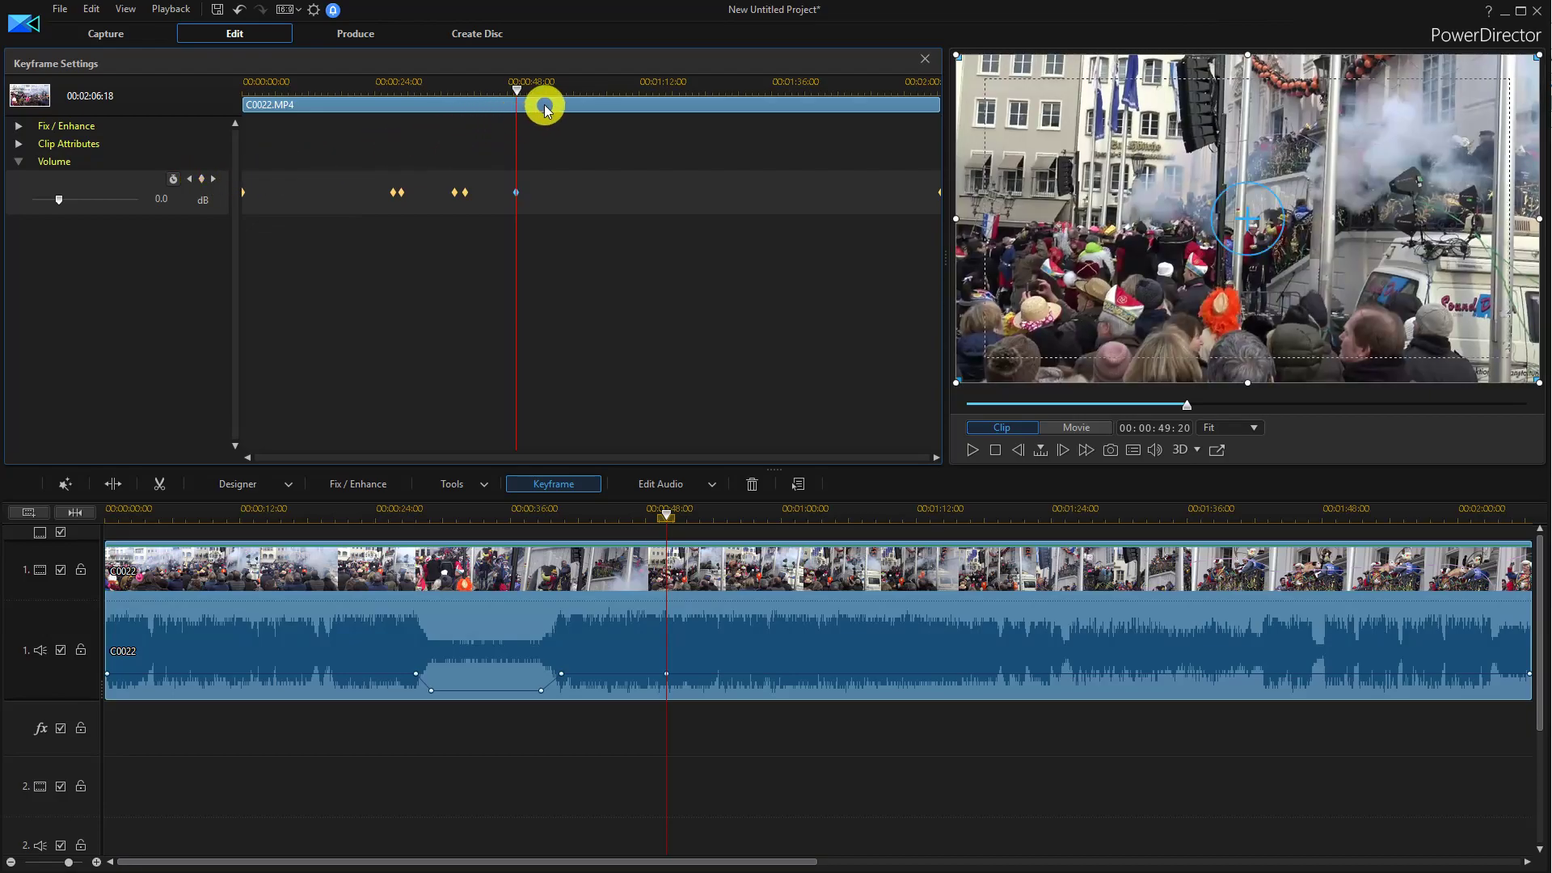
drag(520, 96, 526, 98)
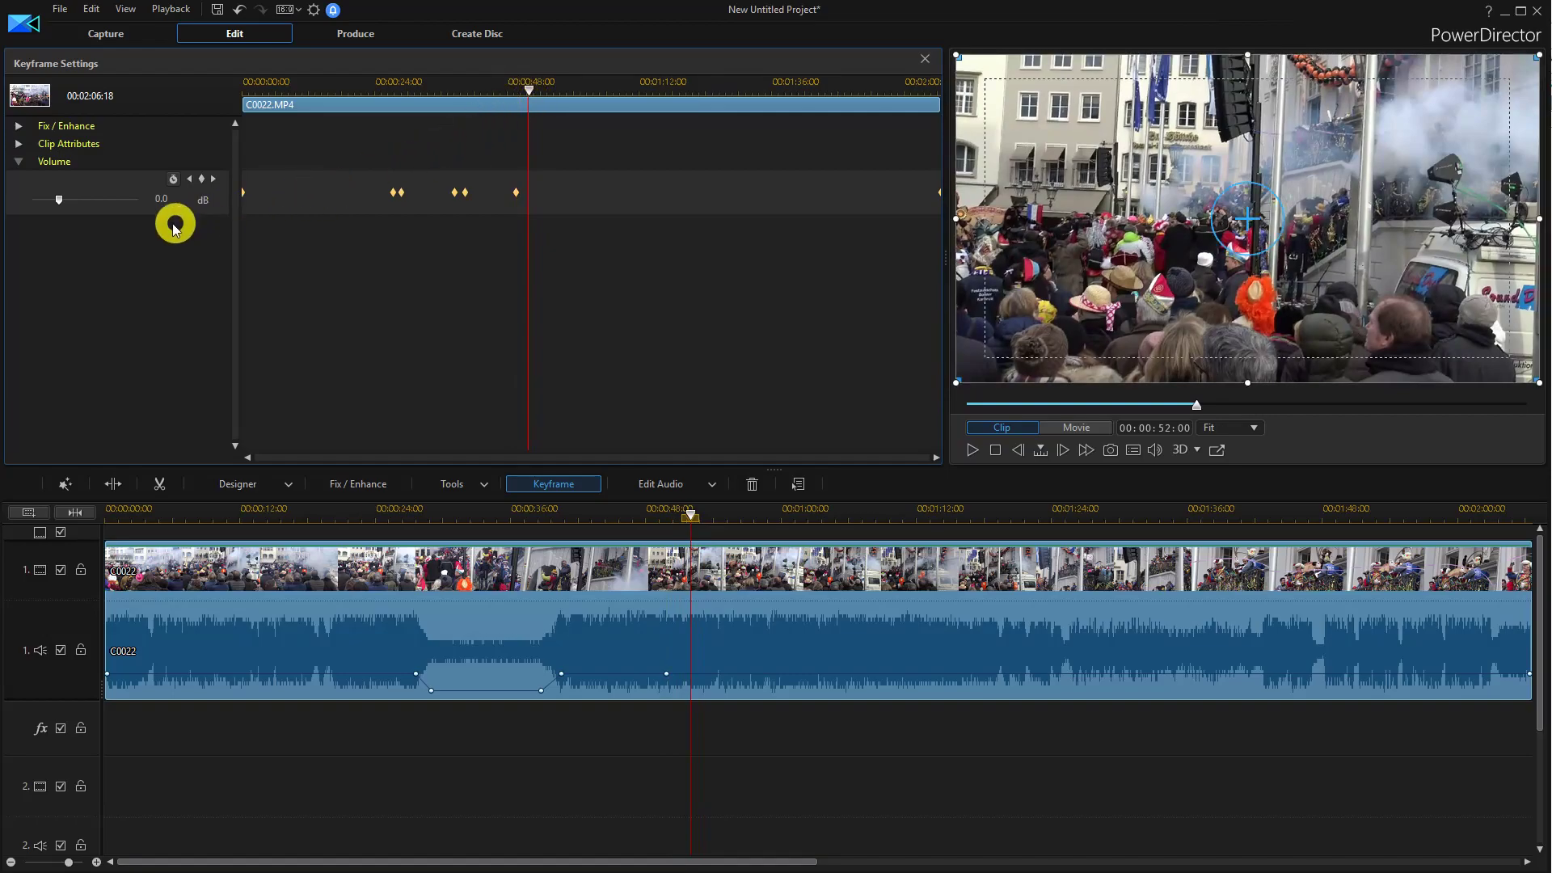
drag(60, 201, 49, 201)
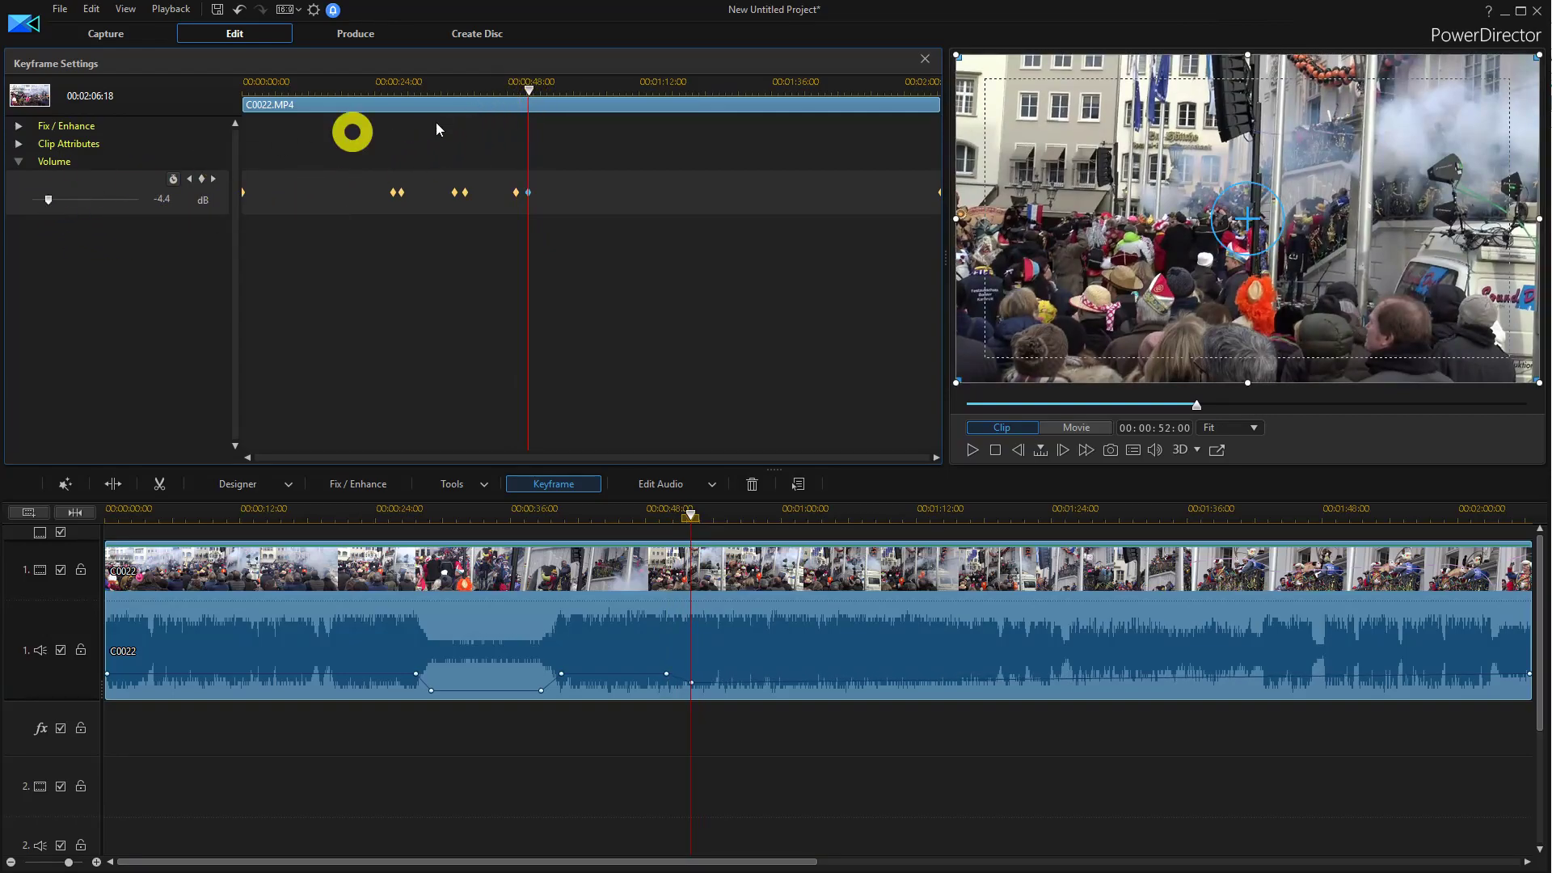
Step: Set the volume to -4.4 dB at 00:01:00:13 and return it to 0.0 dB with a keyframe at 00:01:02:21
drag(531, 91, 576, 92)
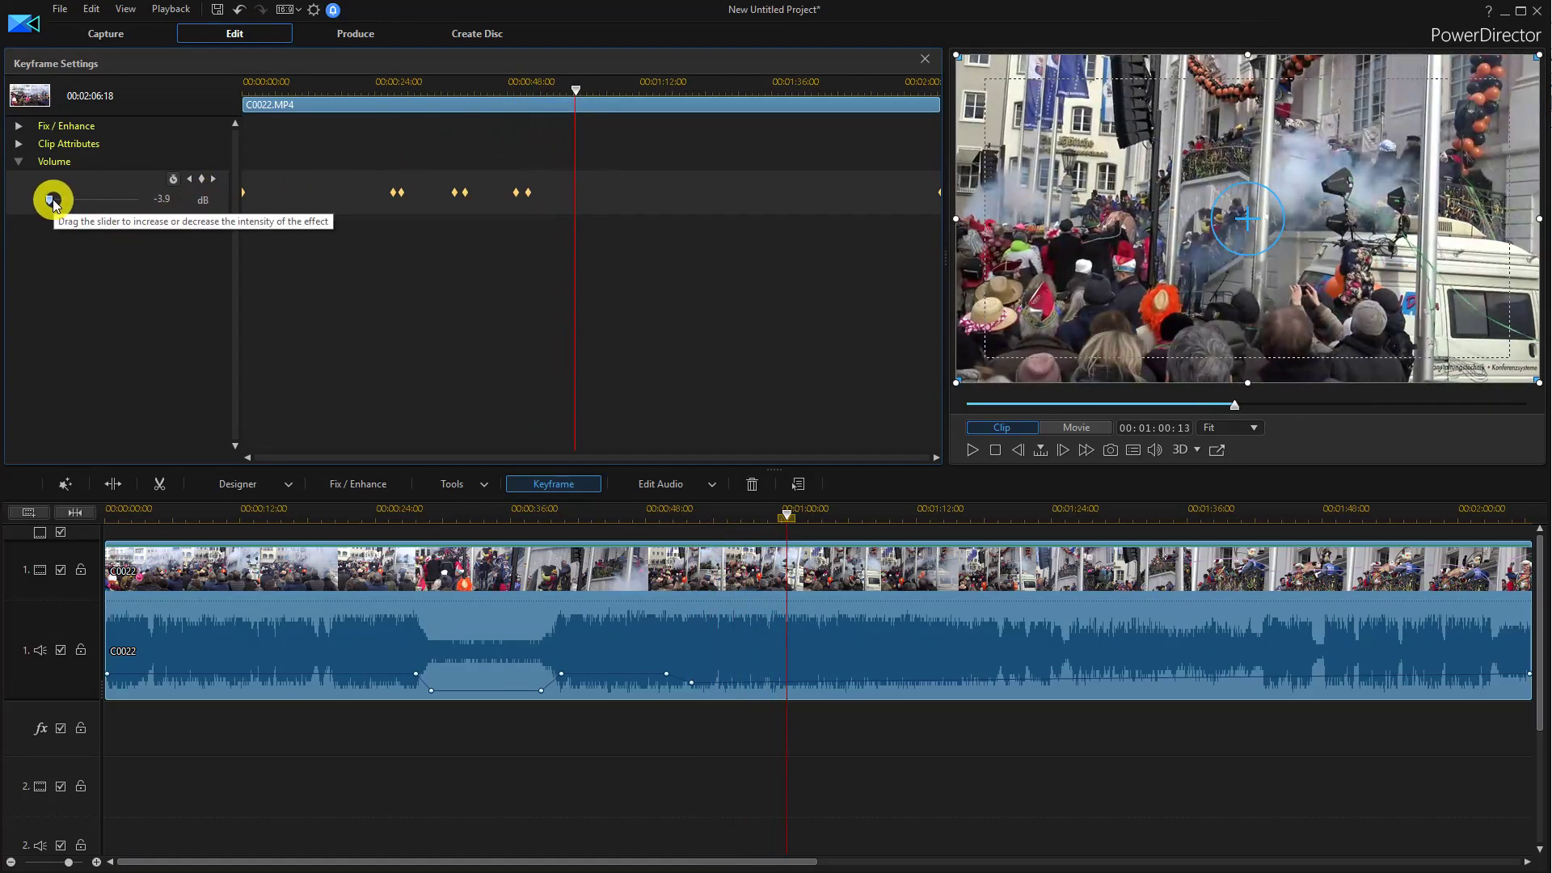
drag(51, 203, 50, 205)
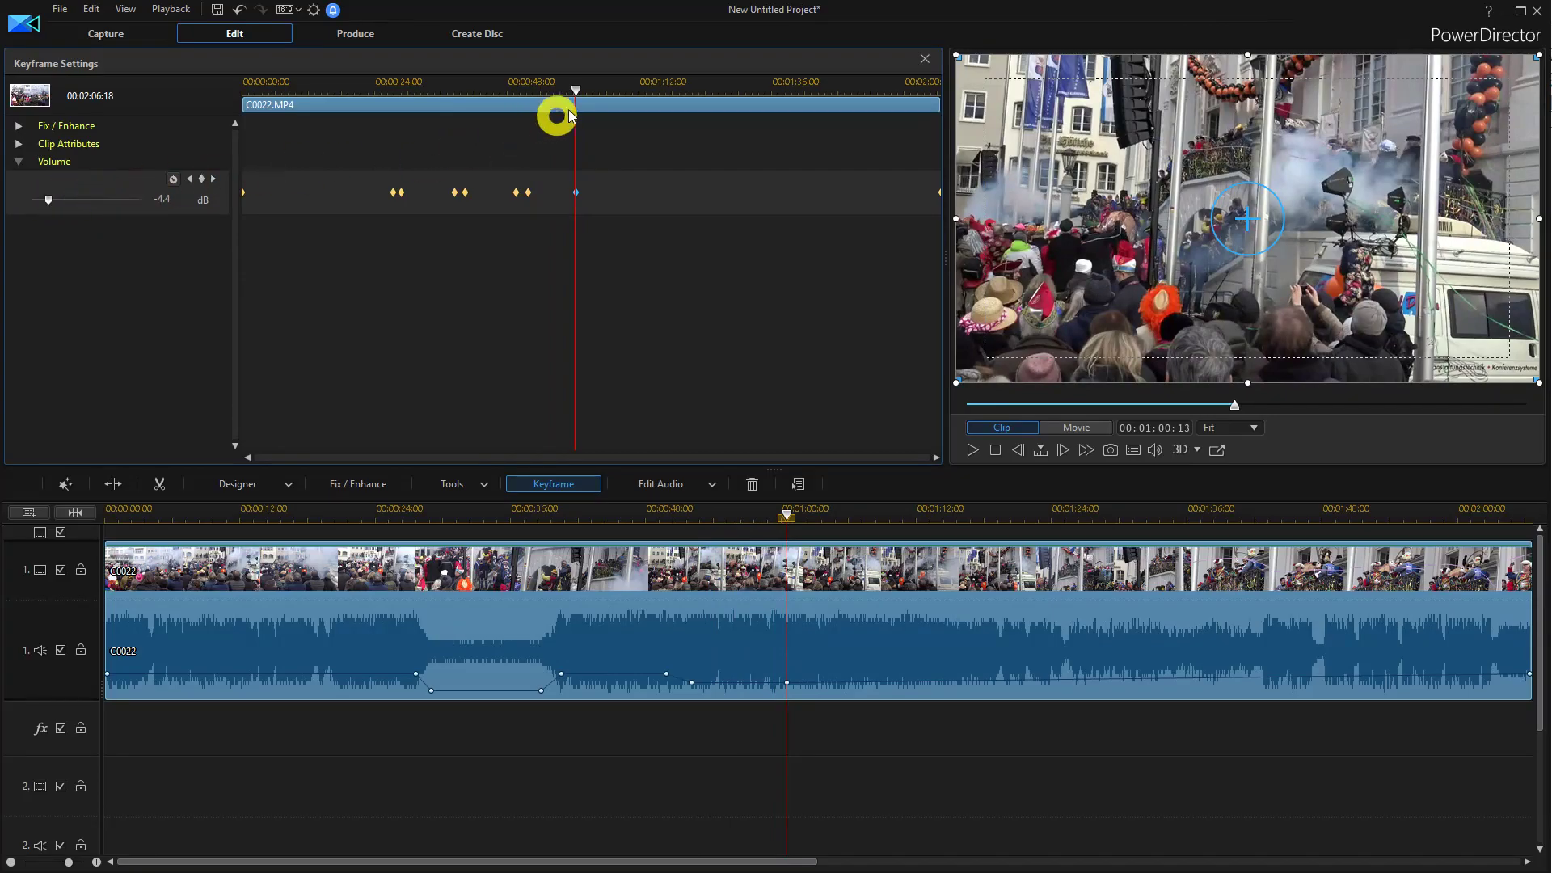
drag(578, 89, 589, 94)
click(207, 179)
drag(48, 199, 66, 203)
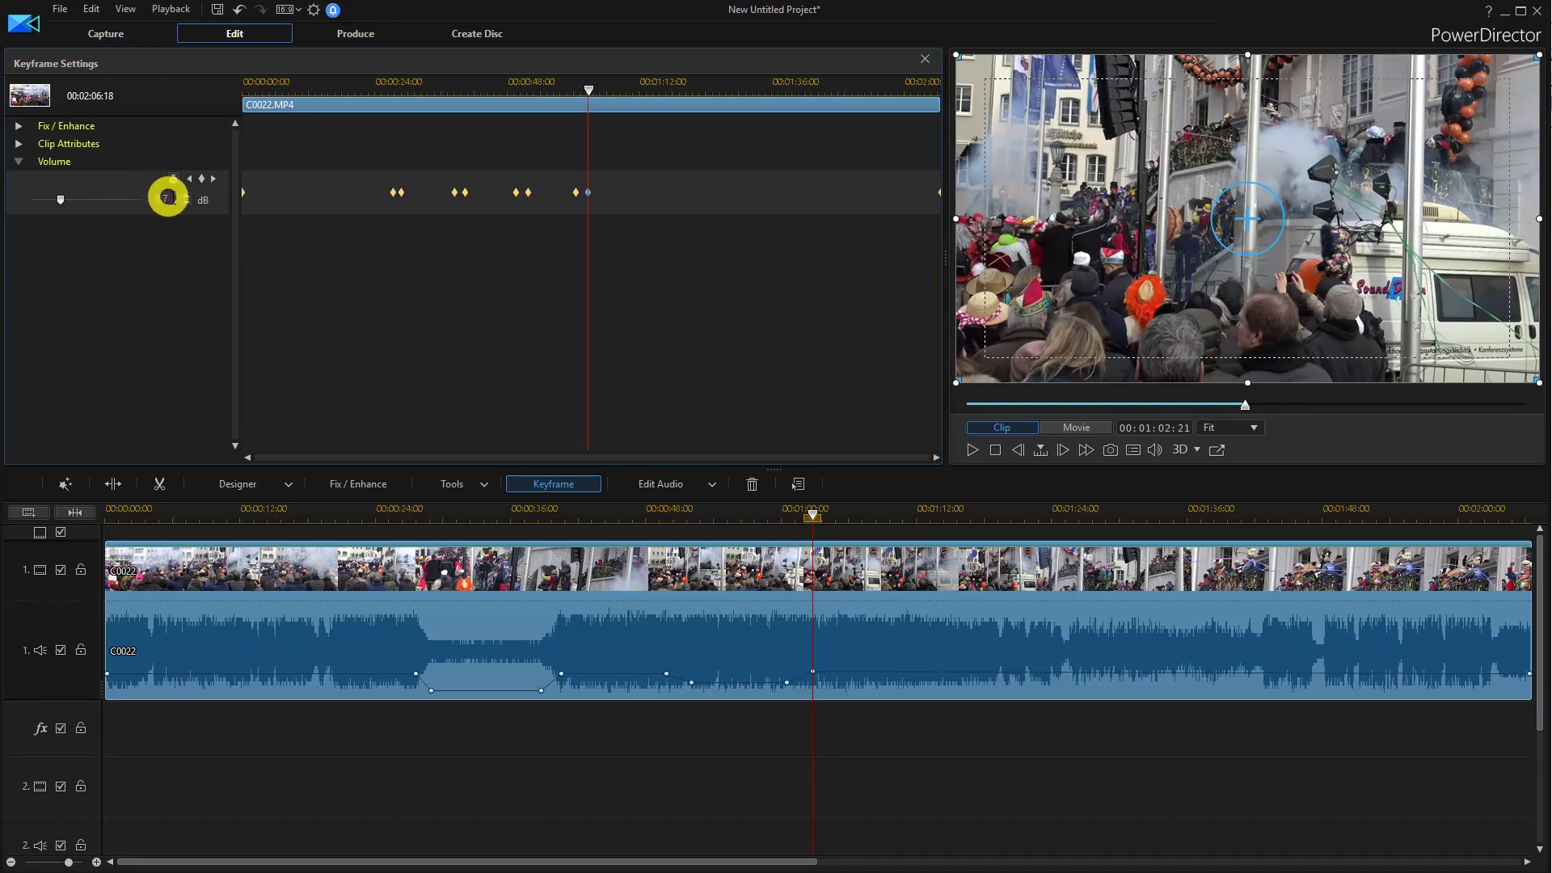
drag(173, 200, 133, 197)
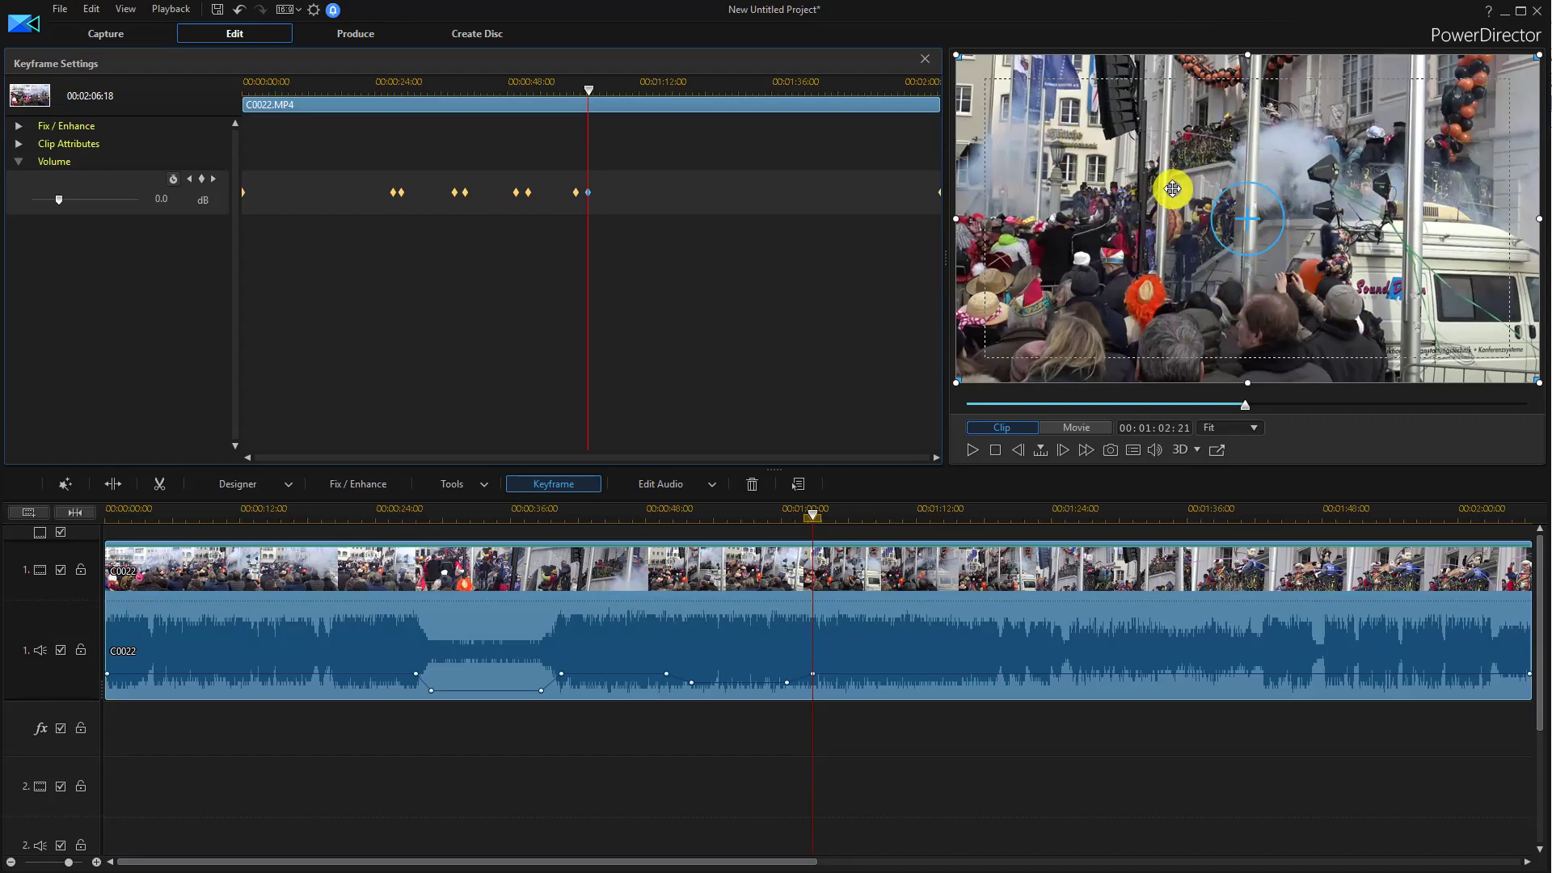
Step: Undock the preview window and move it off the main workspace so the keyframe timeline has the full width
click(1215, 450)
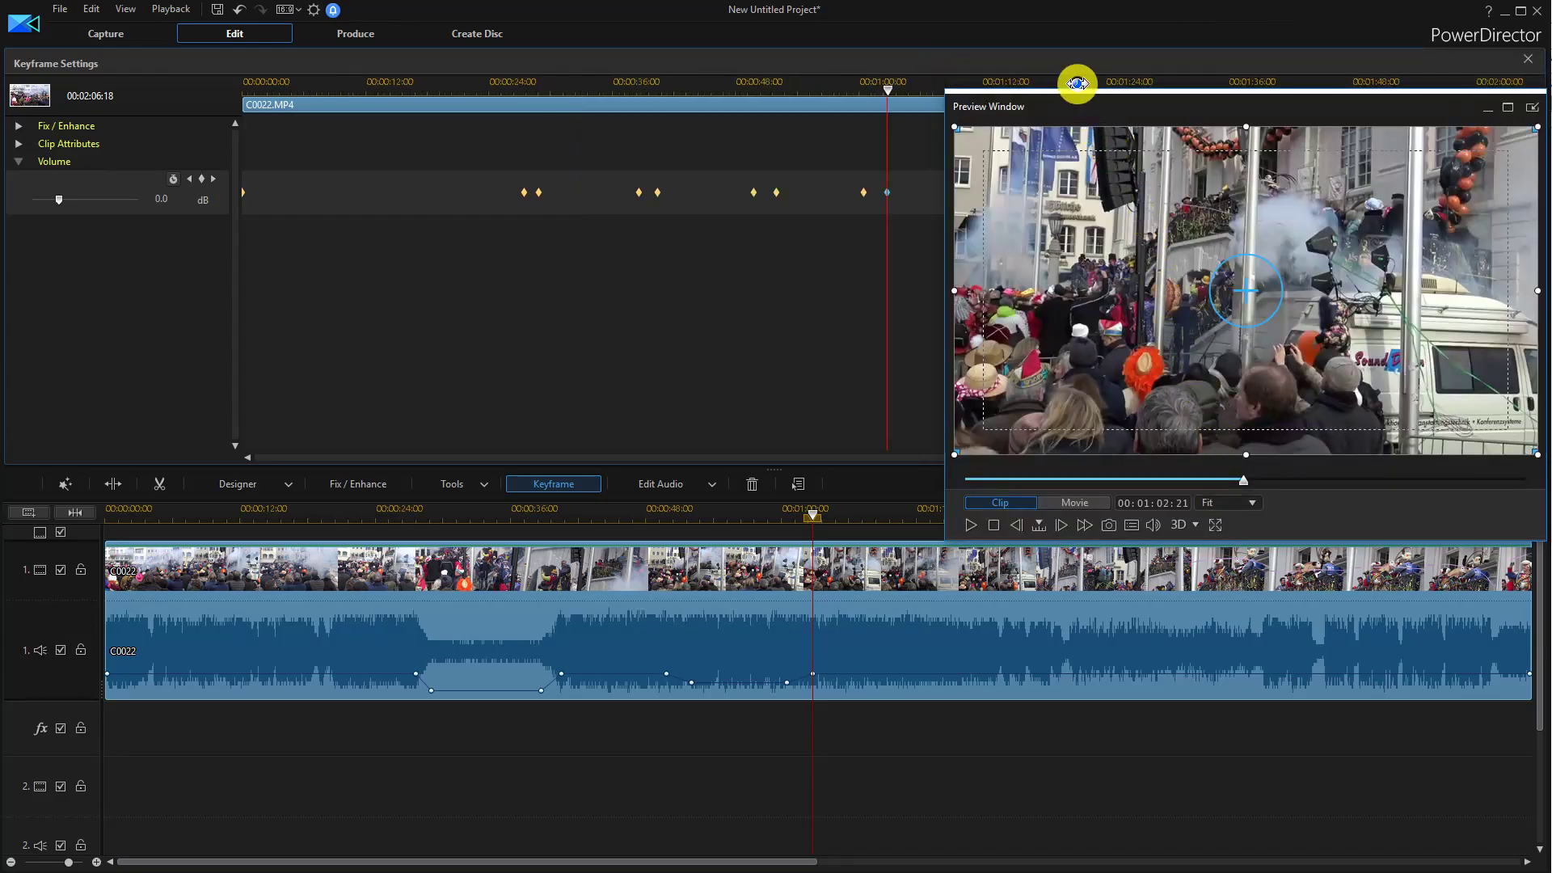
drag(1065, 108, 1551, 153)
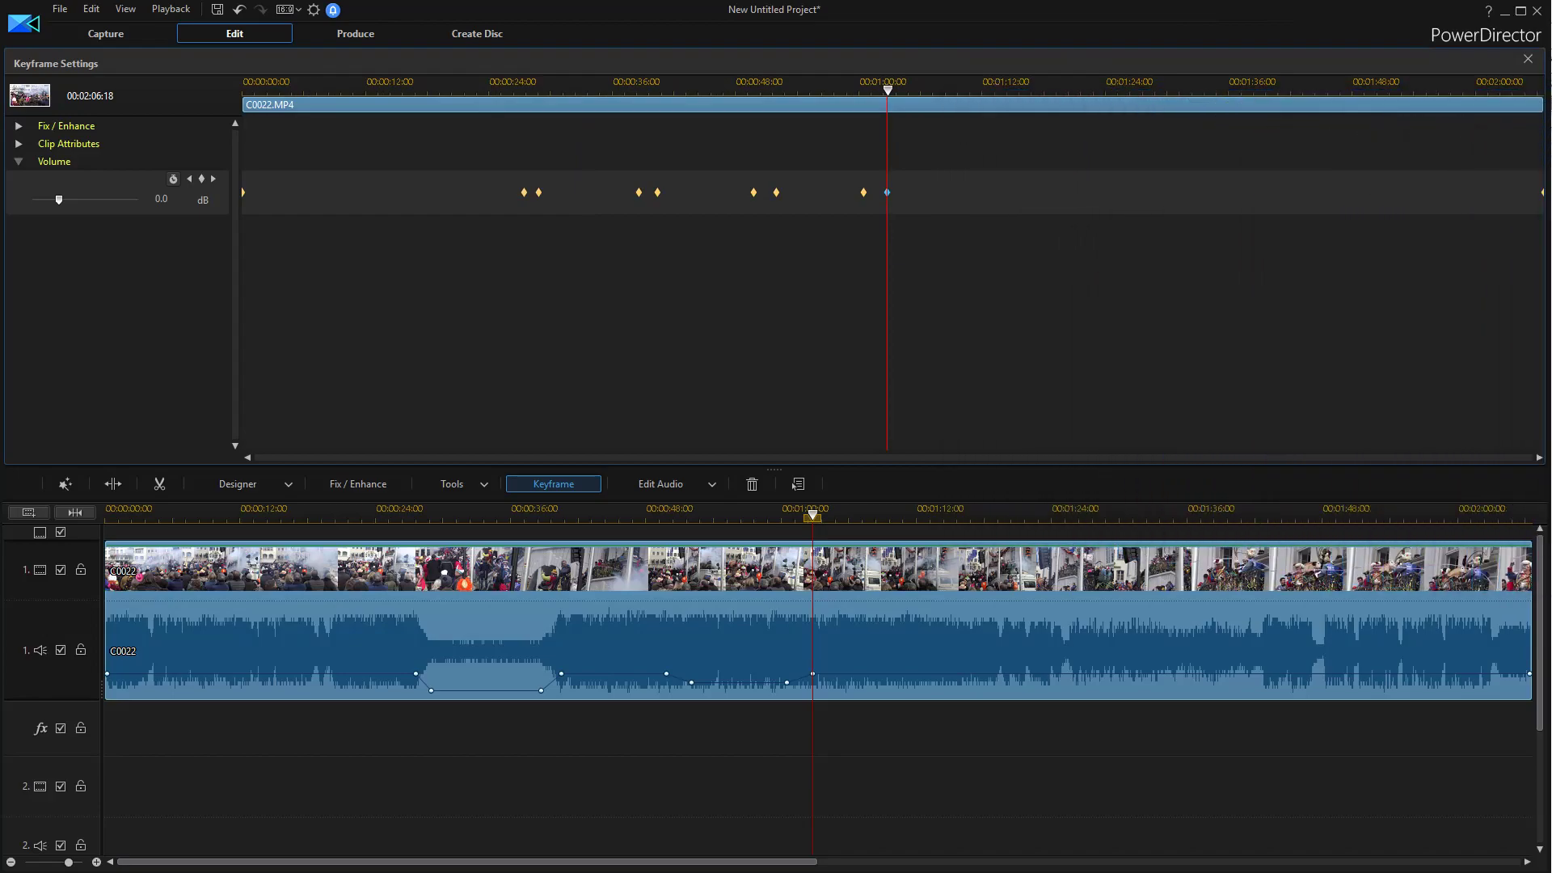